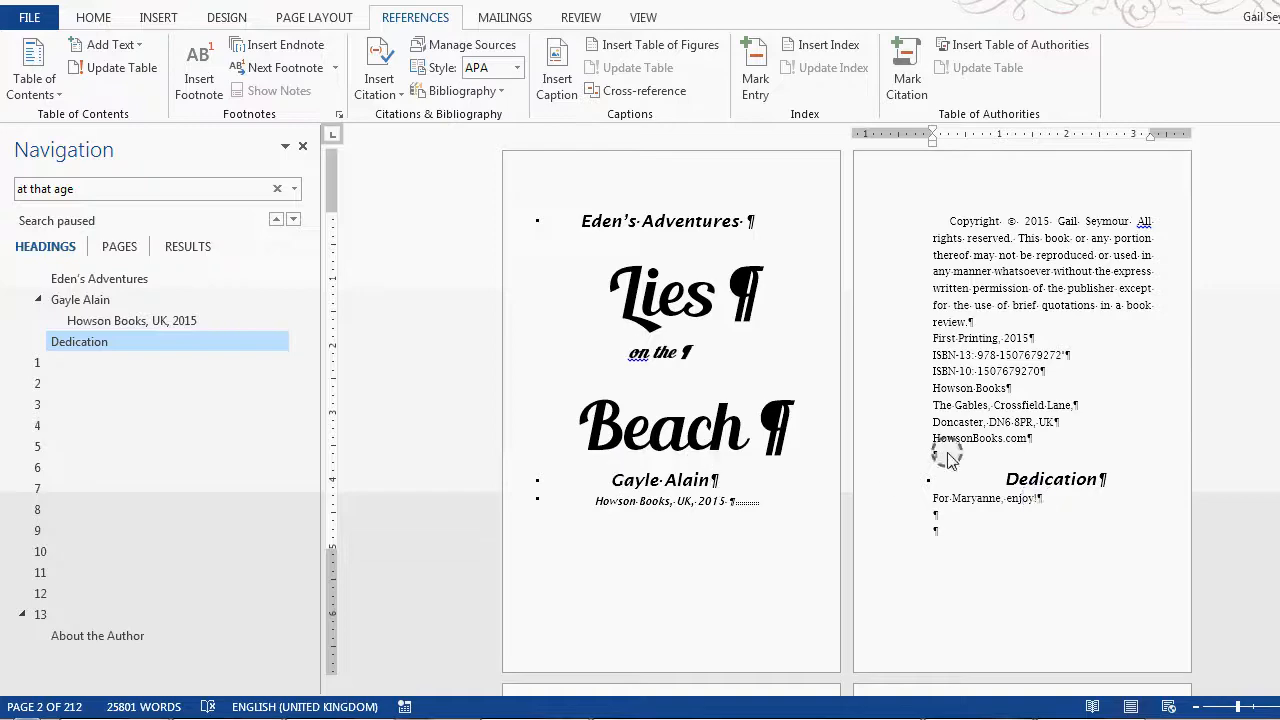
Step: Insert a Next Page section break directly before the Dedication heading, separating it from the copyright page
mouse_move(1279, 150)
left_mouse_down()
mouse_move(1279, 665)
mouse_move(1279, 150)
left_mouse_up()
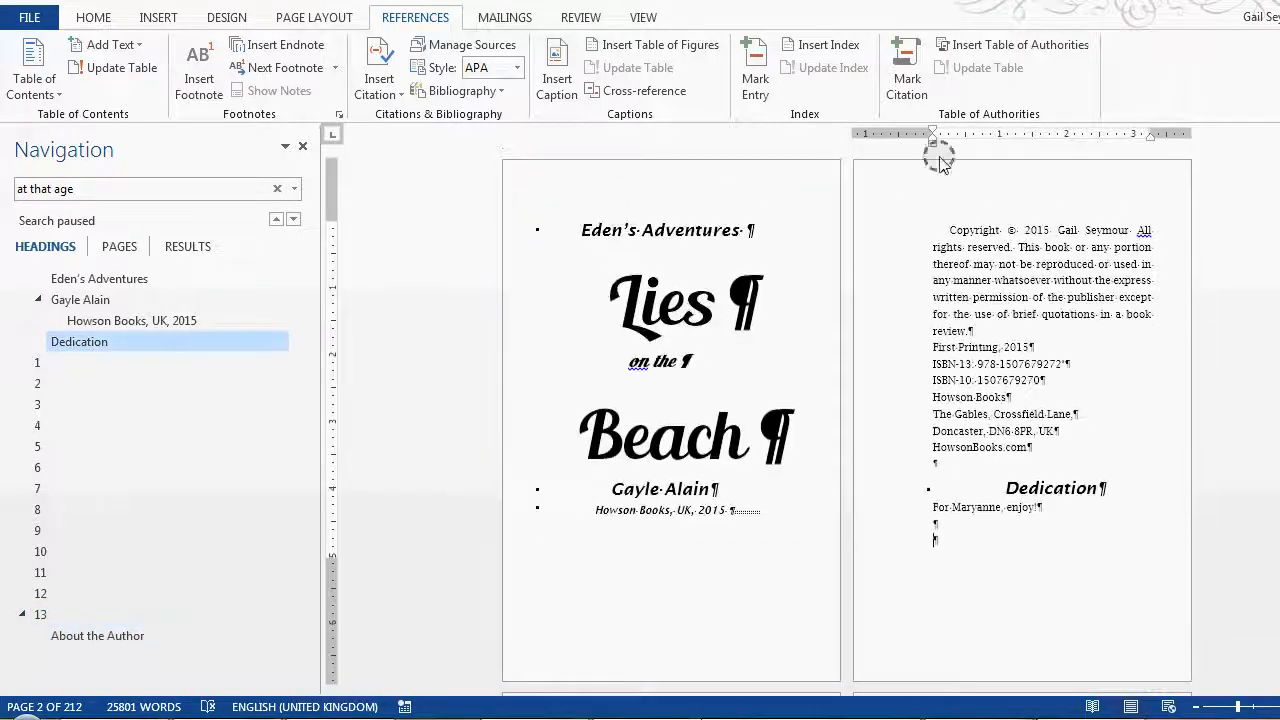
left_click(94, 18)
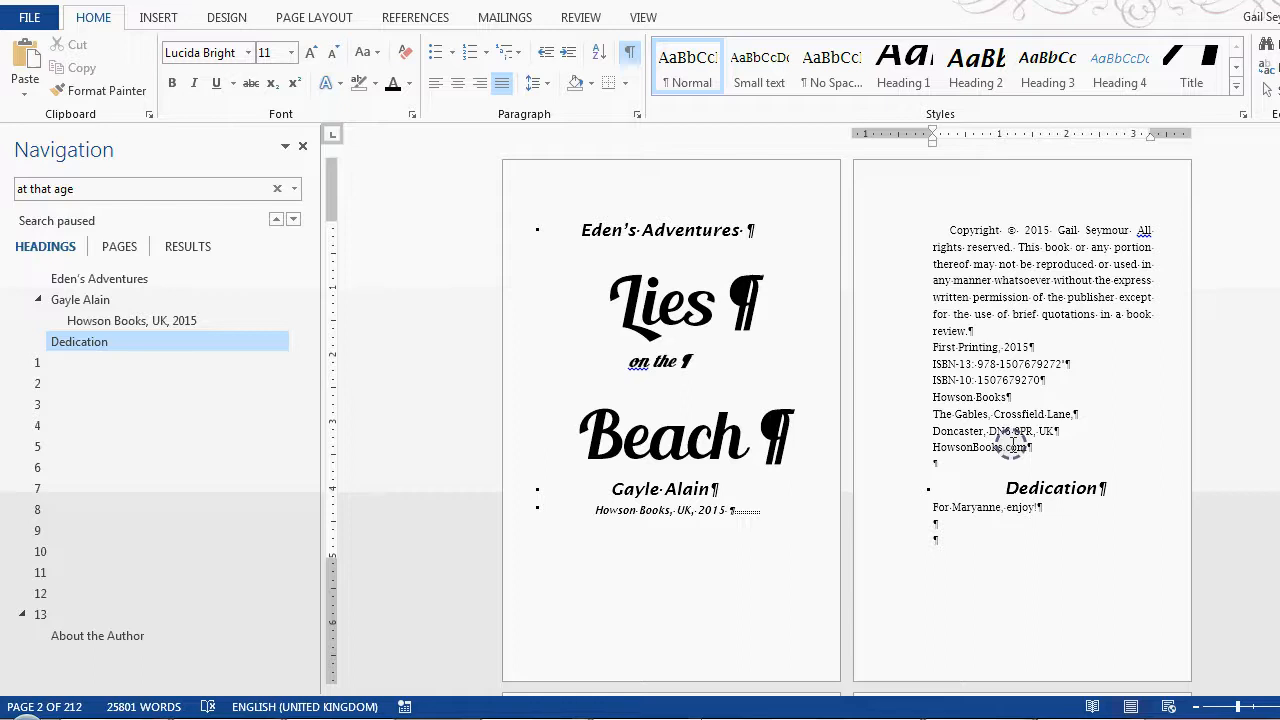
left_click(1008, 488)
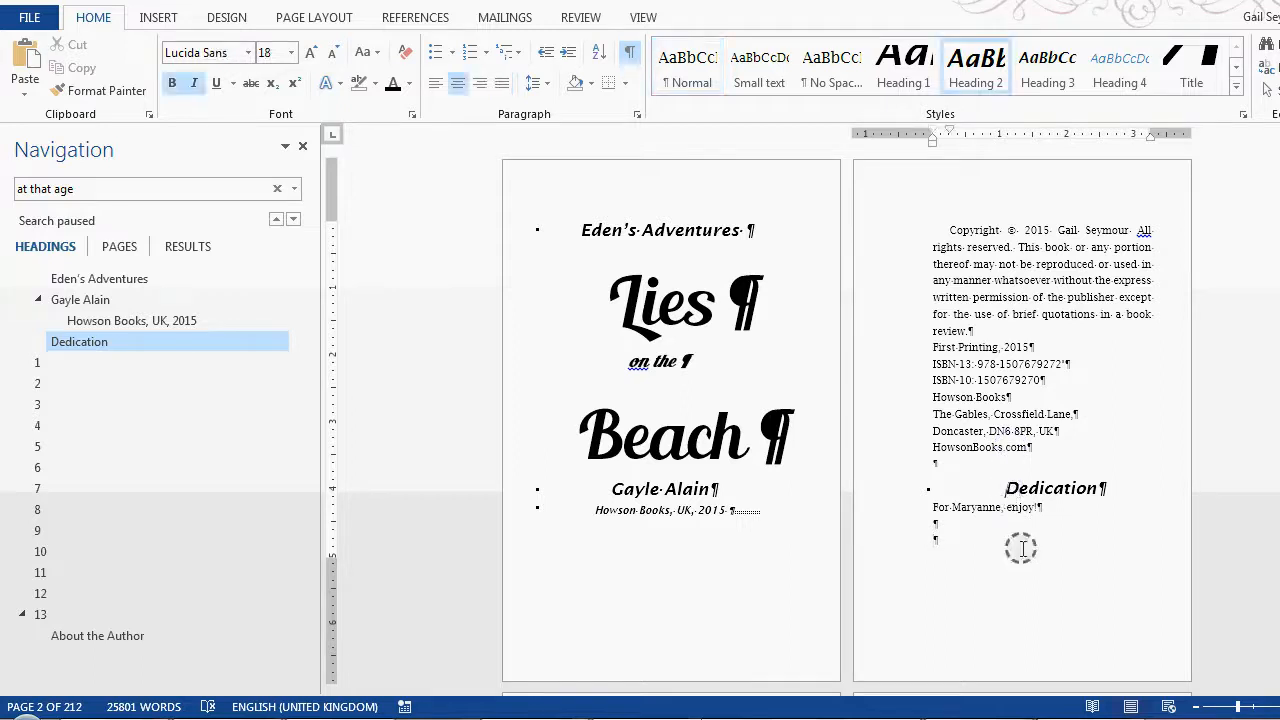
left_click(410, 22)
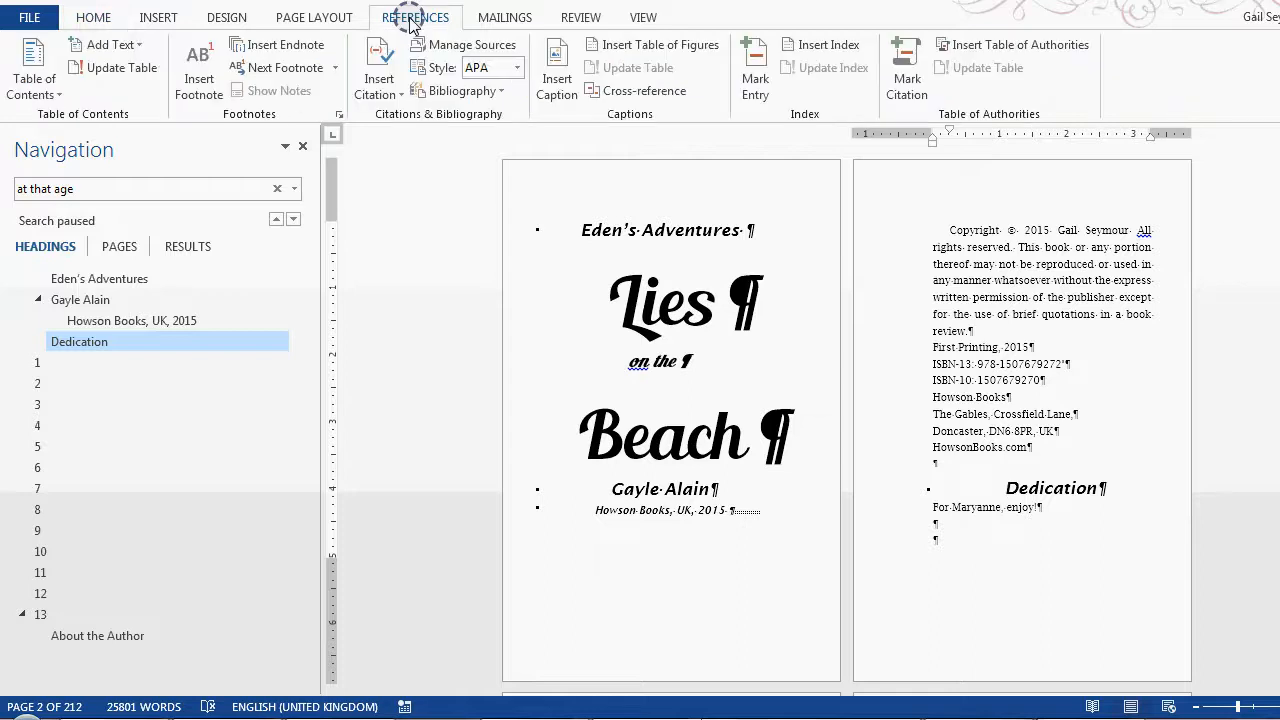
left_click(300, 18)
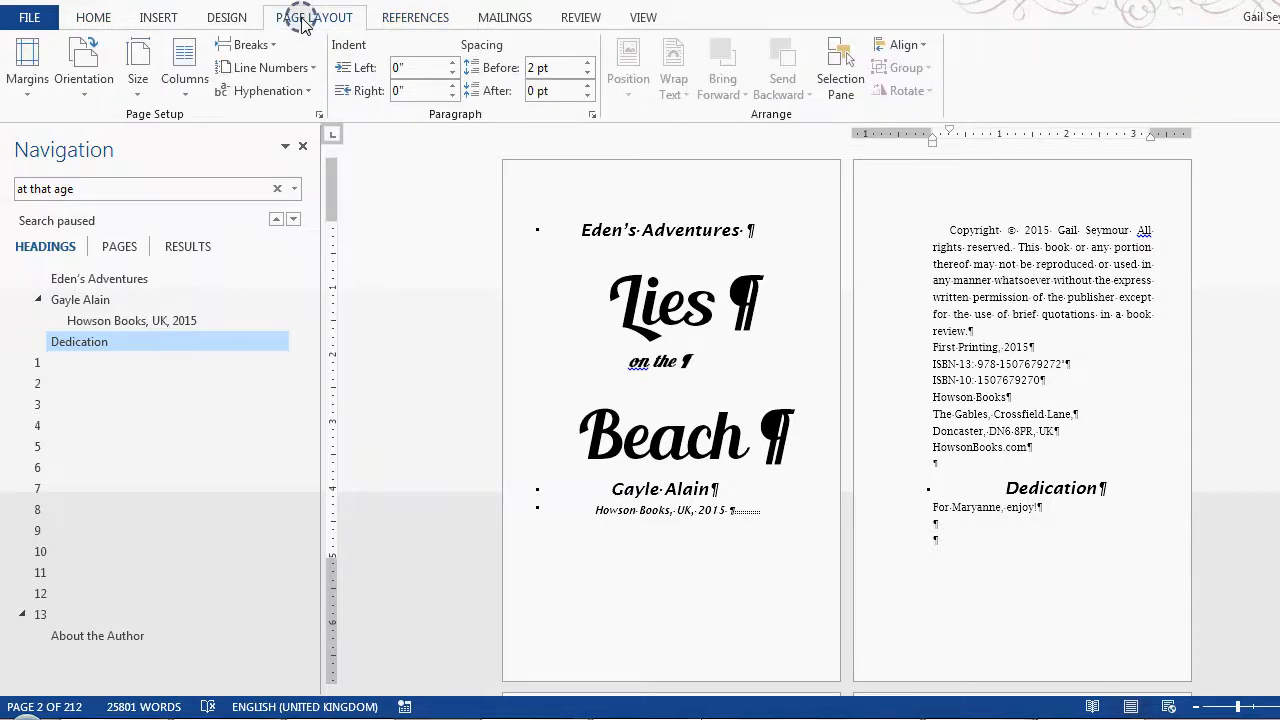
left_click(420, 20)
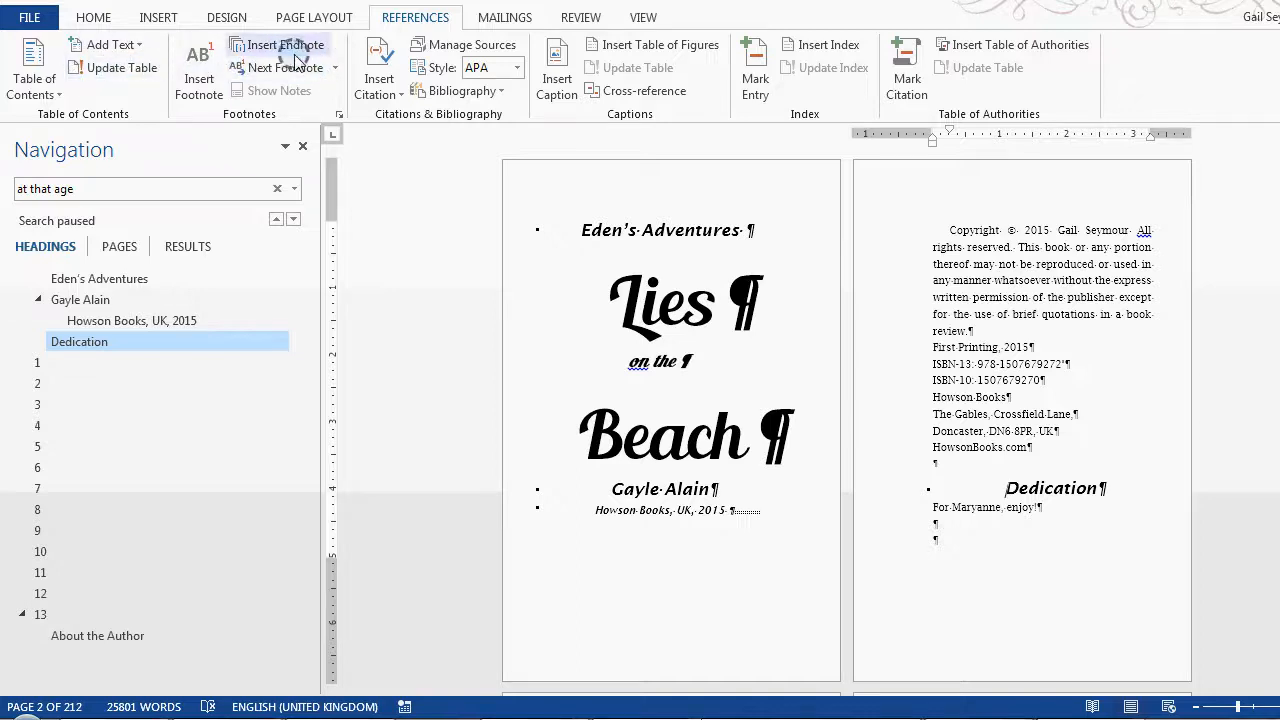
left_click(300, 18)
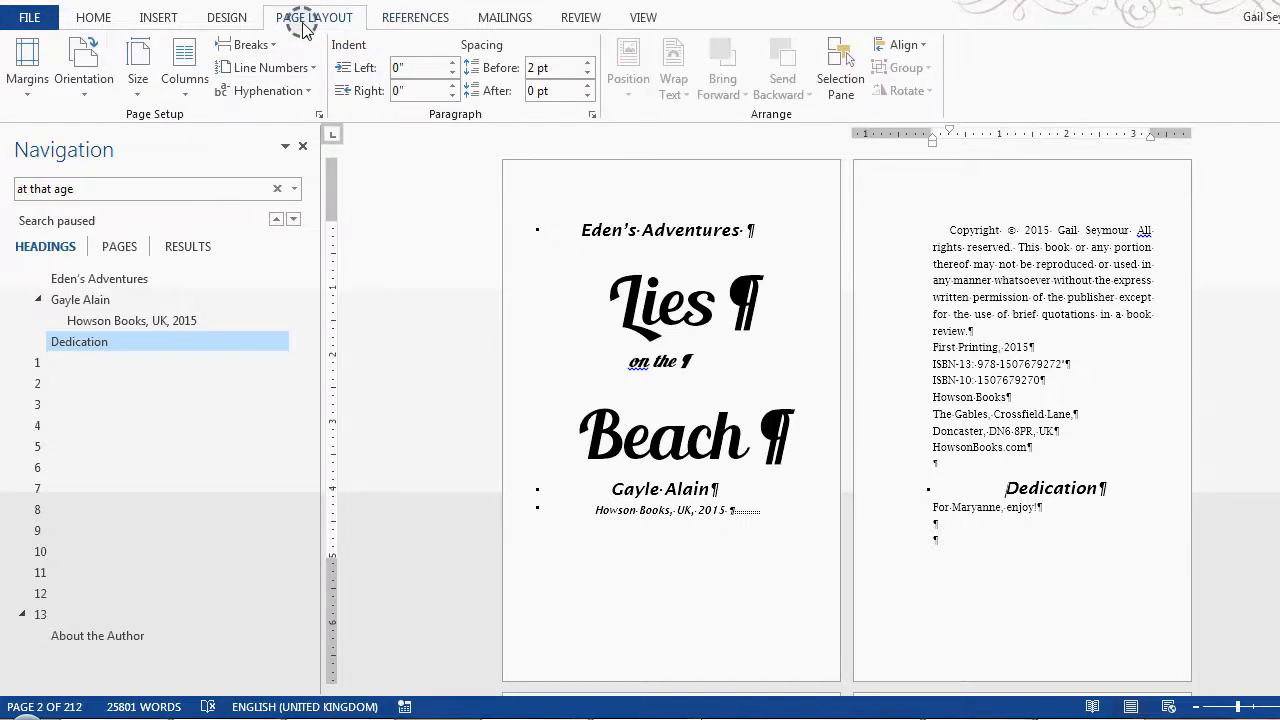
left_click(272, 47)
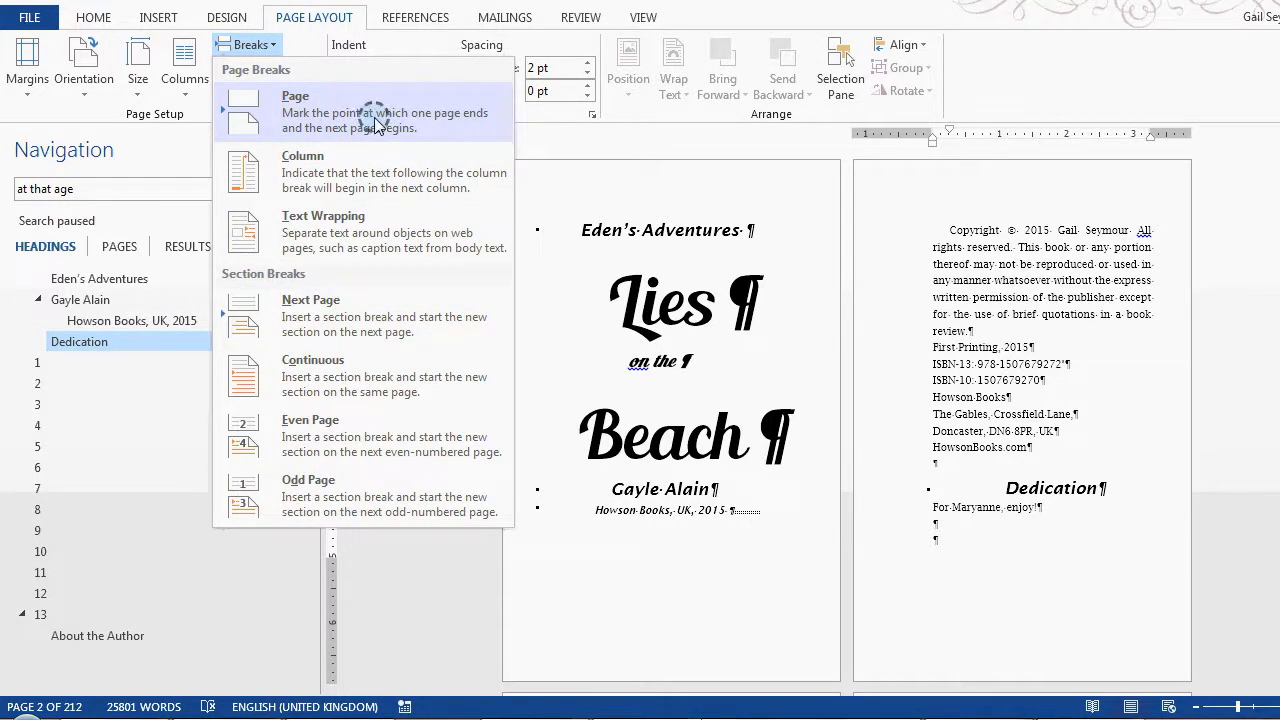
left_click(378, 320)
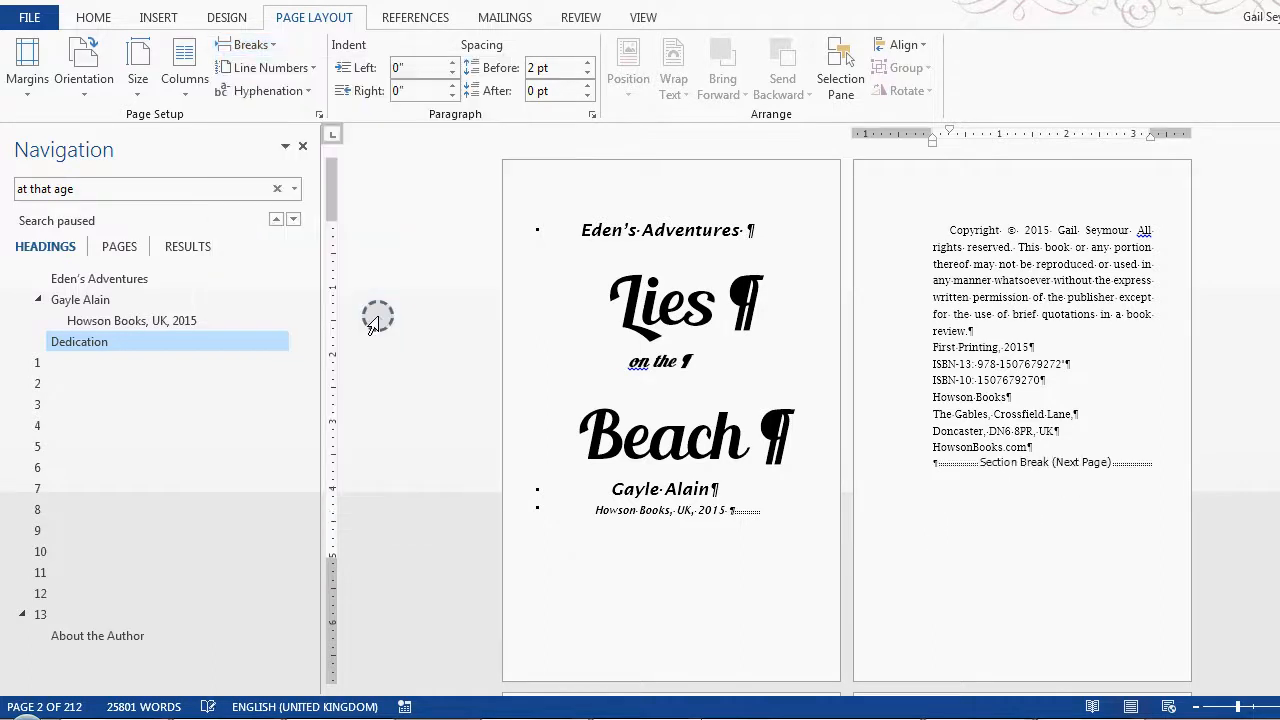
Step: Insert a Next Page section break after the dedication line
scroll(700, 450, "down", 4)
left_click(548, 620)
left_click(258, 45)
left_click(331, 305)
Step: Insert a Next Page section break on the empty page following the Dedication page
scroll(943, 537, "down", 1)
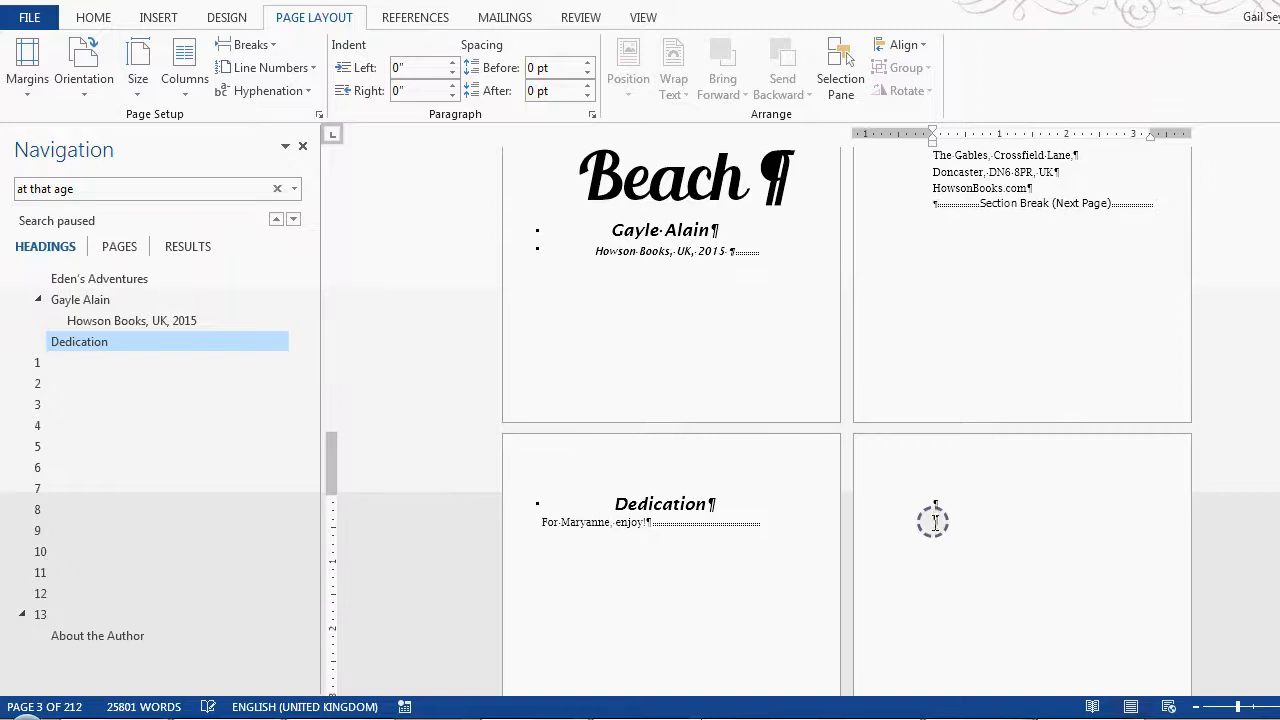
left_click(255, 45)
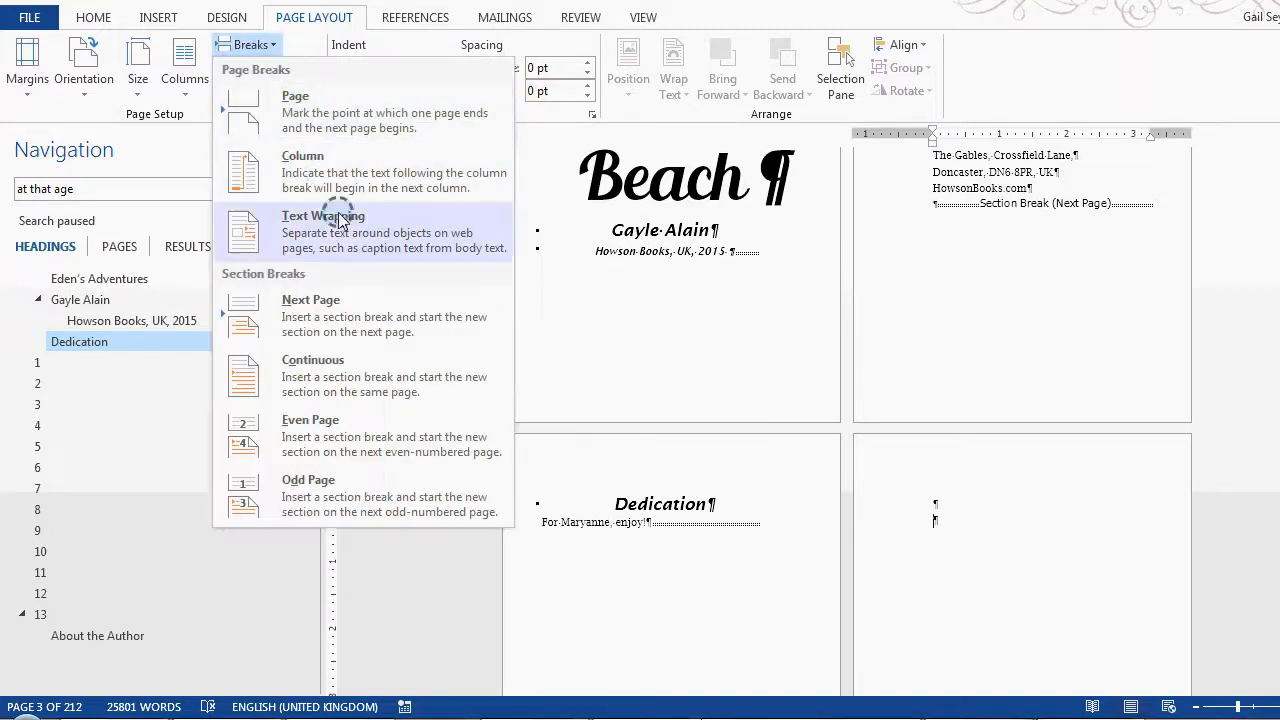
left_click(343, 310)
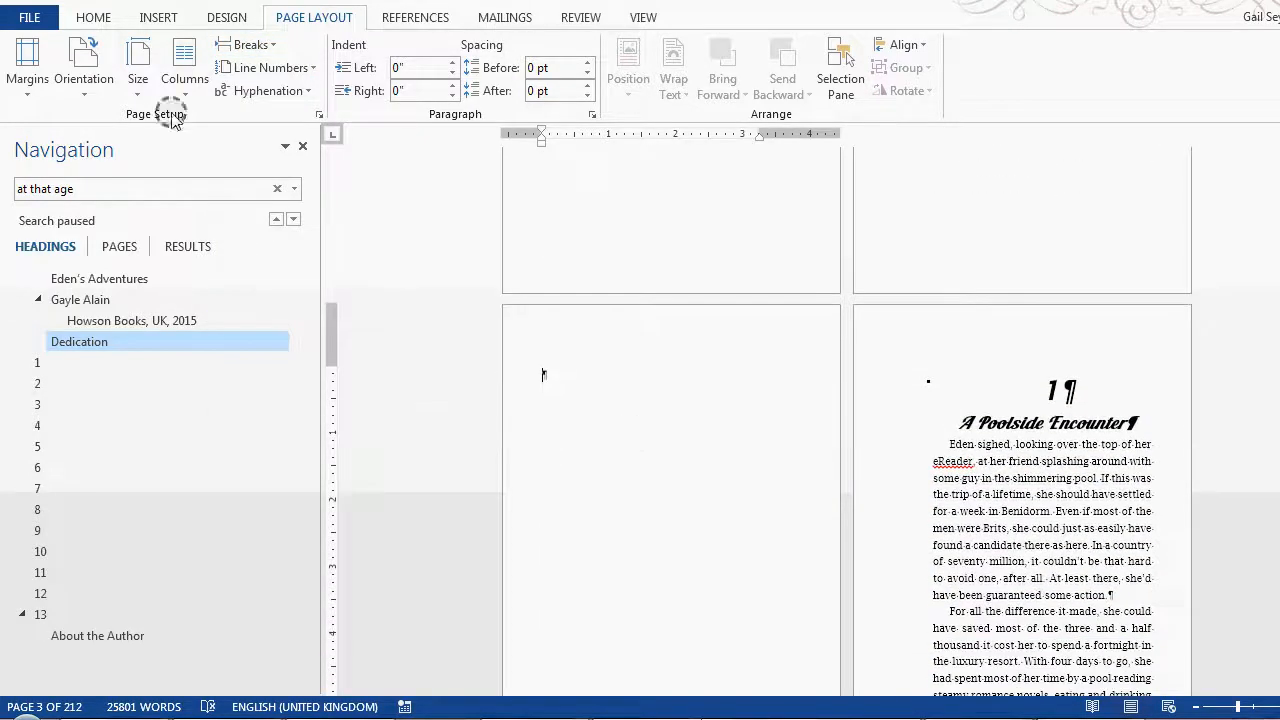
Step: Insert the built-in Automatic Table 1 table of contents on the blank page before chapter 1
left_click(410, 18)
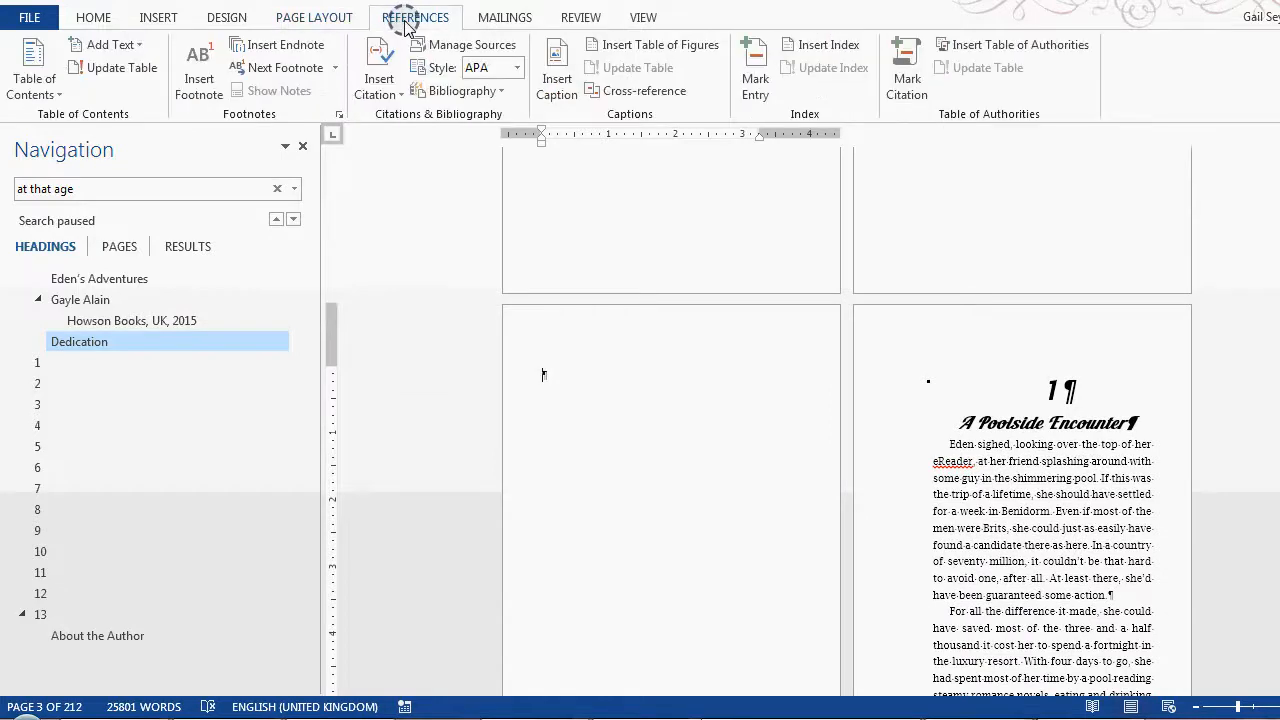
left_click(32, 60)
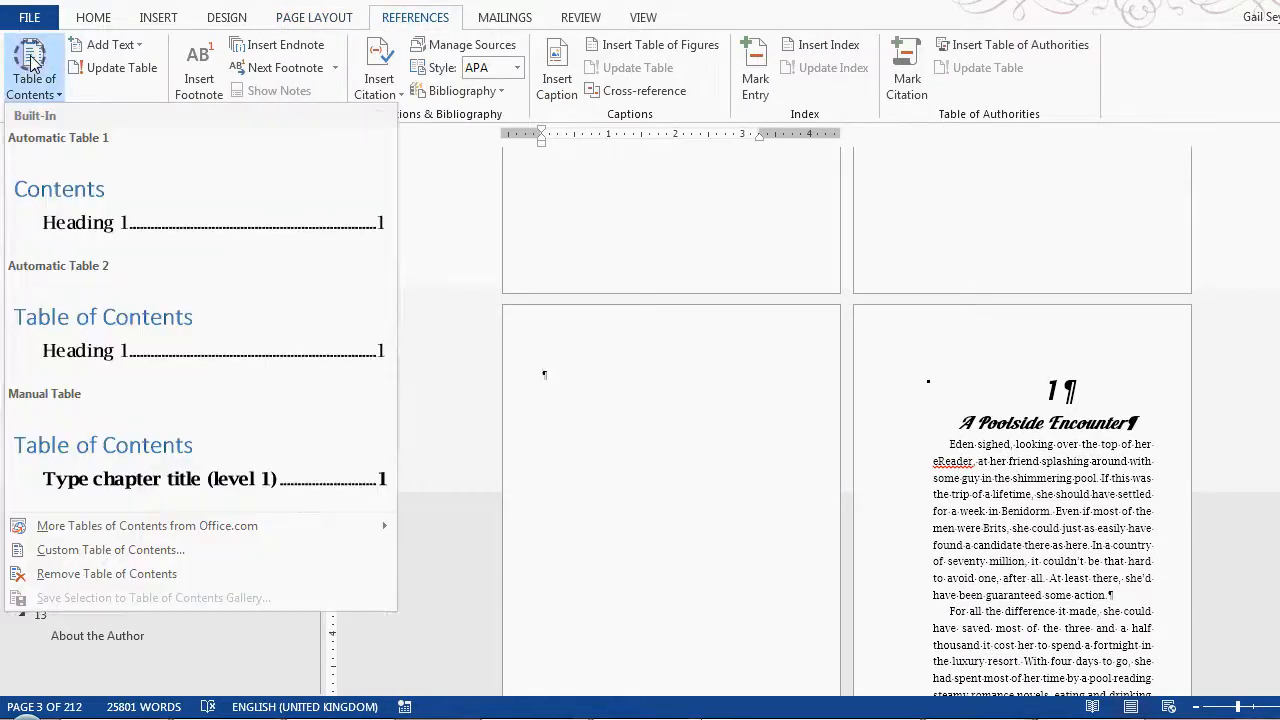
left_click(112, 204)
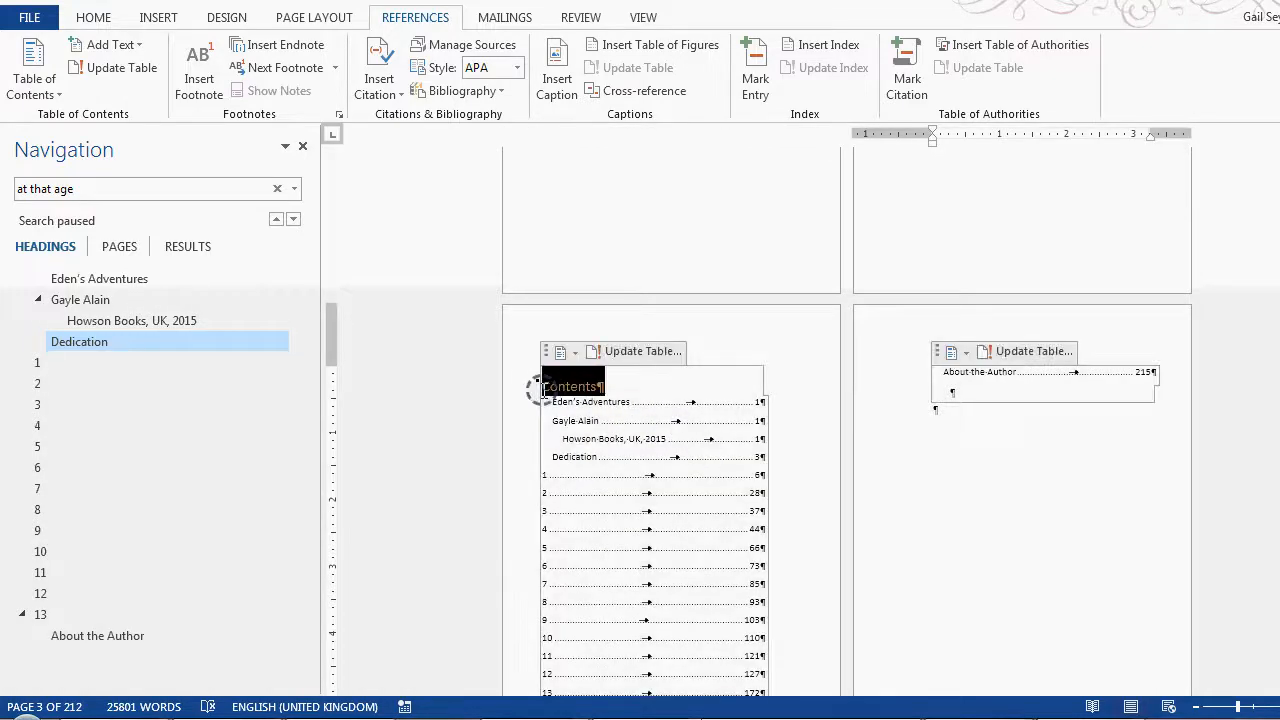
Step: Apply the Heading 2 style to the Contents title and make its font colour black
left_click(90, 15)
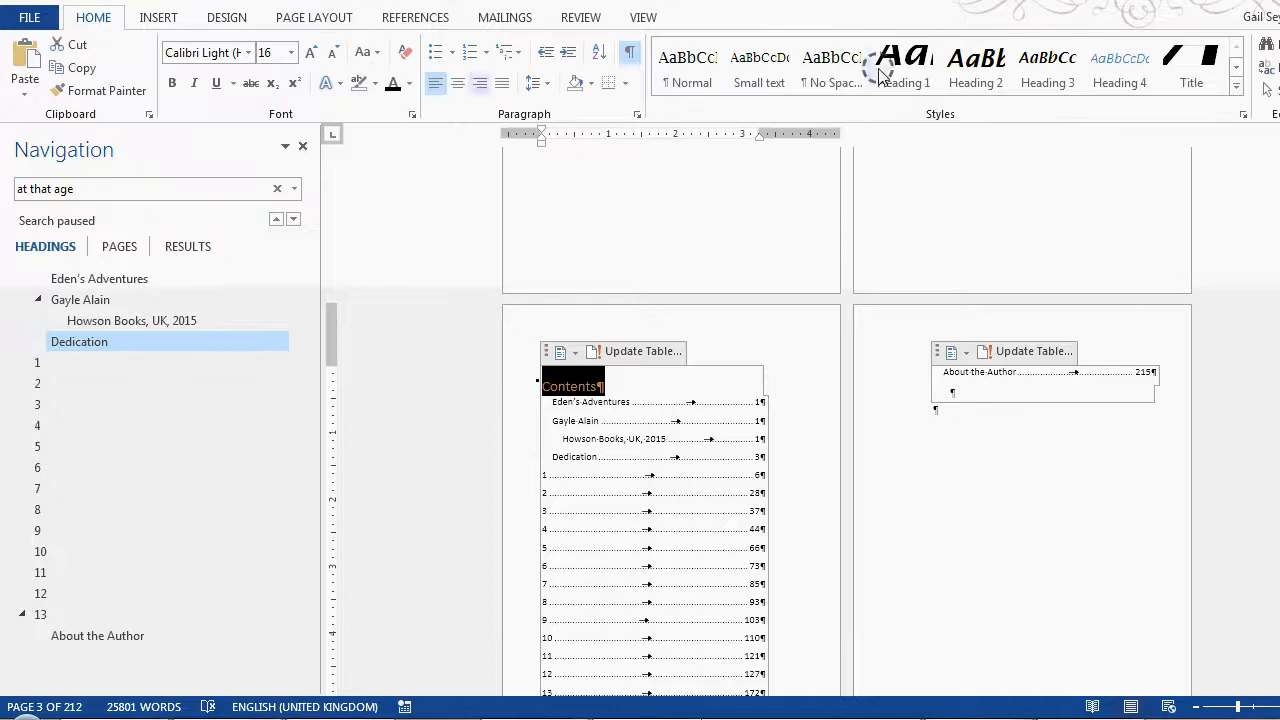
left_click(970, 82)
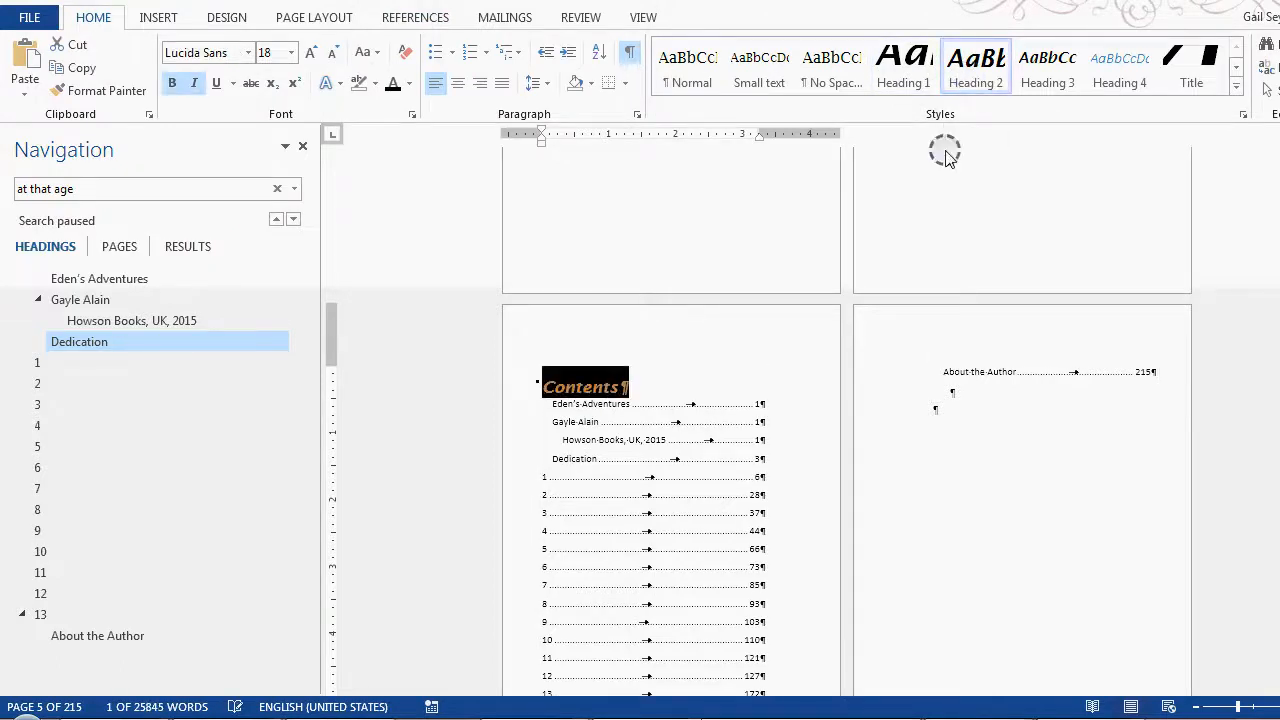
left_click(411, 88)
left_click(429, 110)
Step: Delete the front-matter entries from the table of contents, from Eden's Adventures through Dedication
left_click(594, 420)
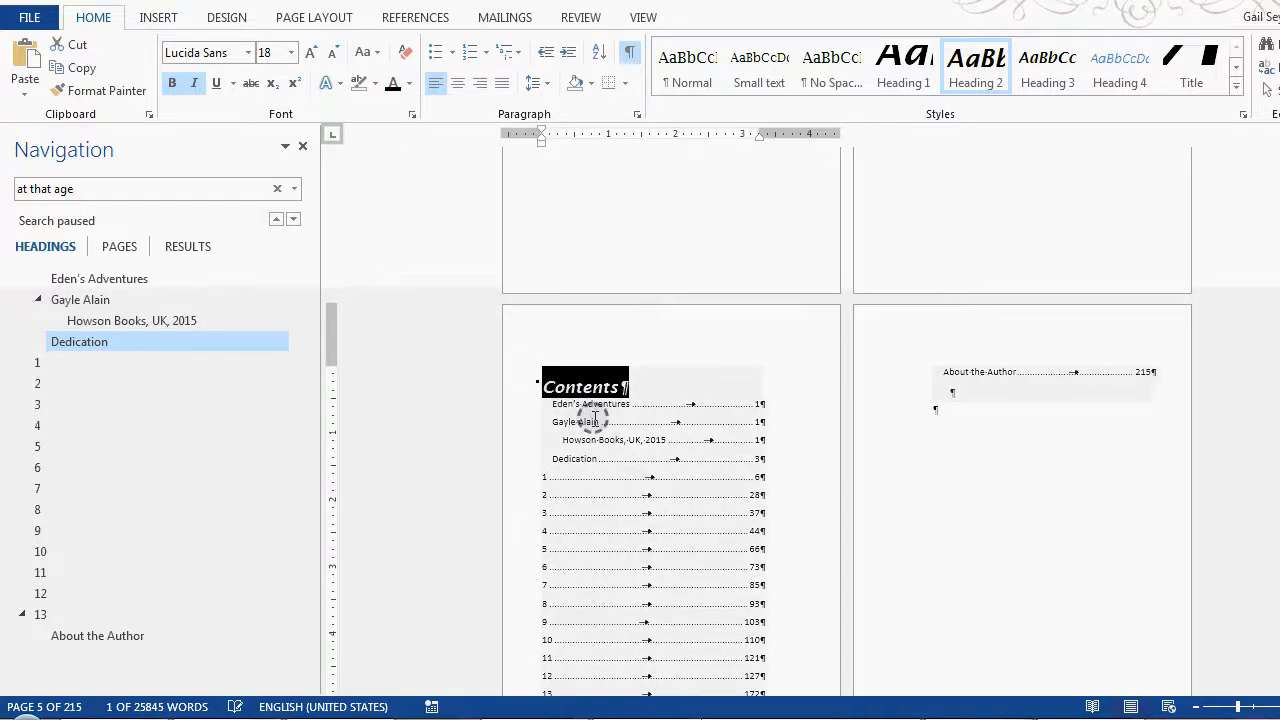
left_click_drag(553, 407, 773, 458)
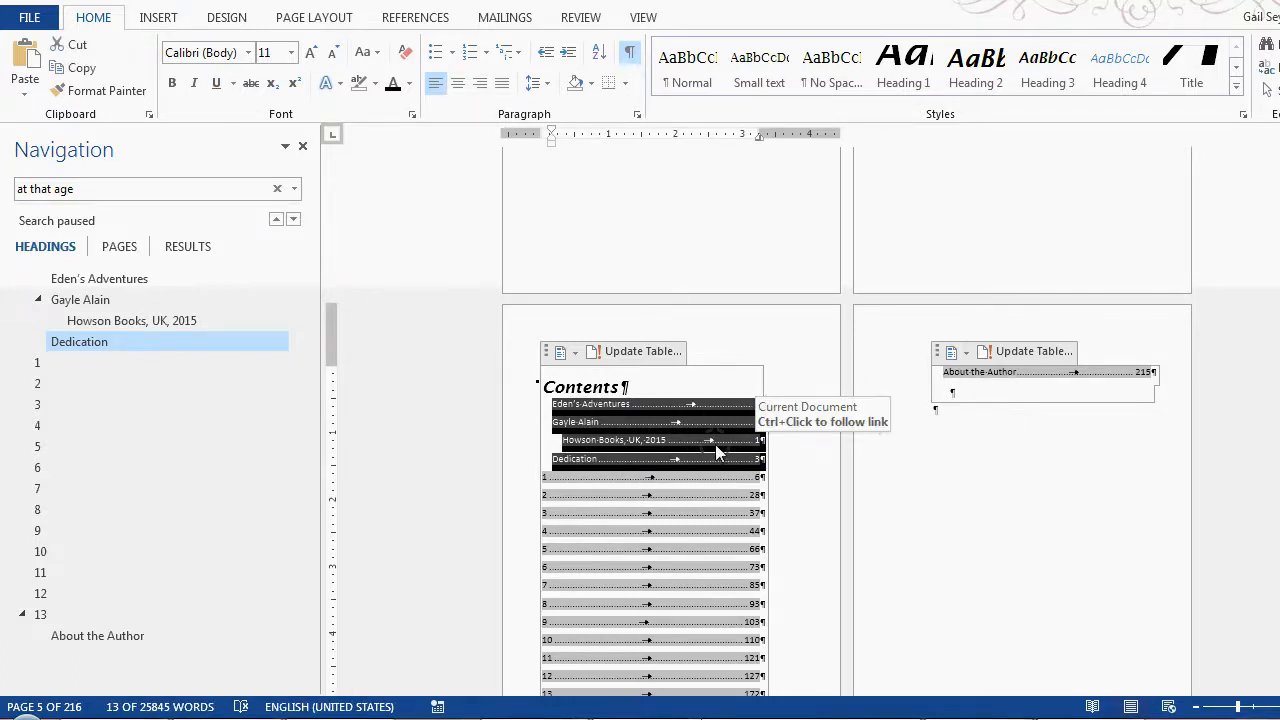
key("Delete")
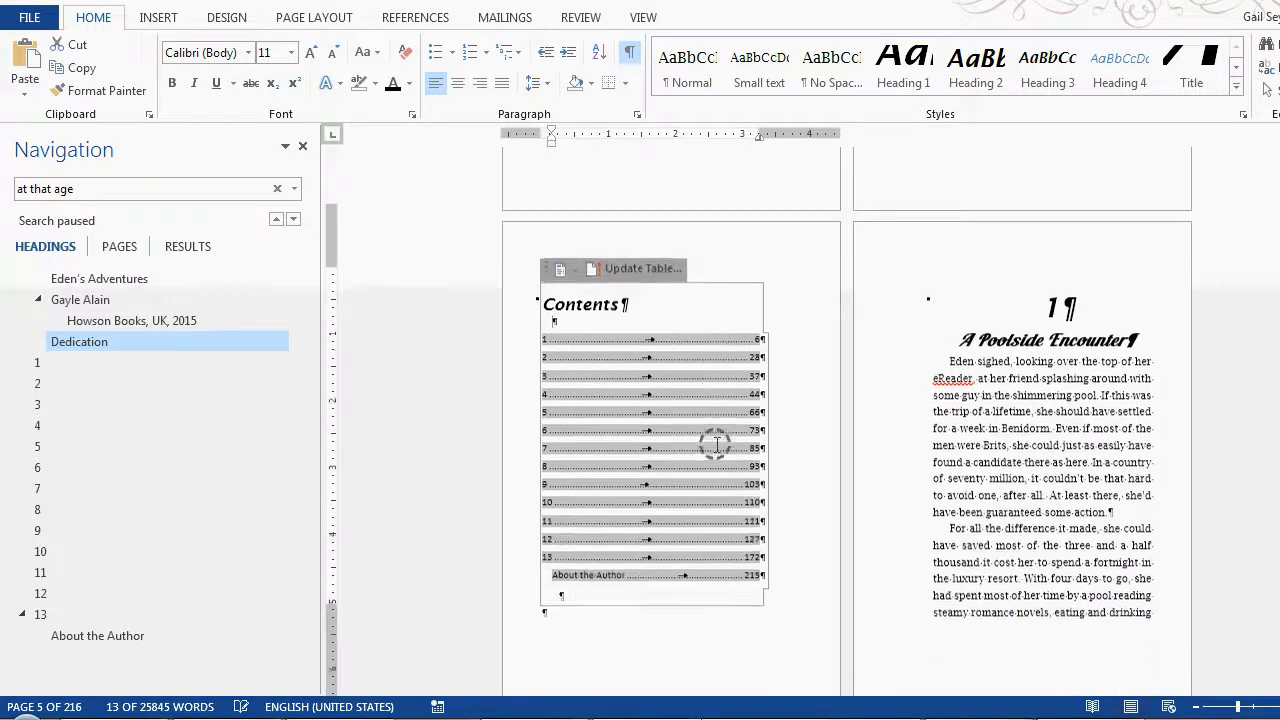
Step: Insert Next Page section breaks below the table of contents and directly before the chapter 1 heading
left_click(543, 588)
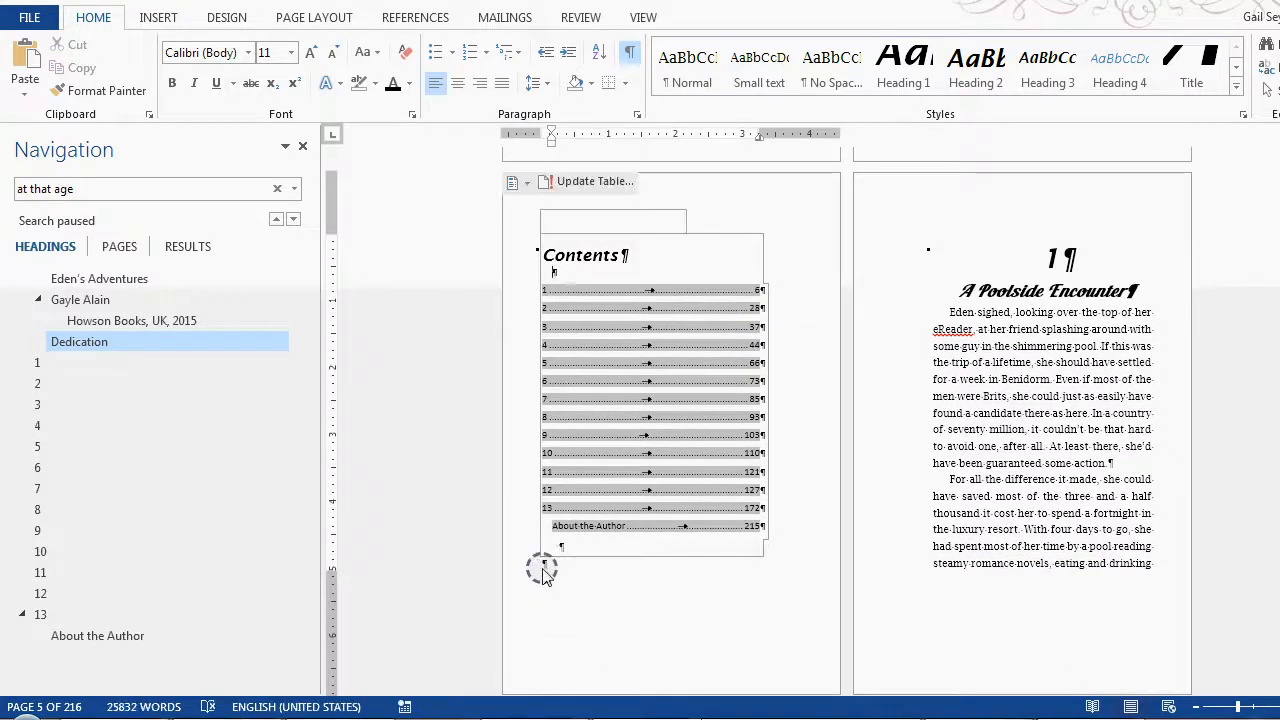
left_click(395, 22)
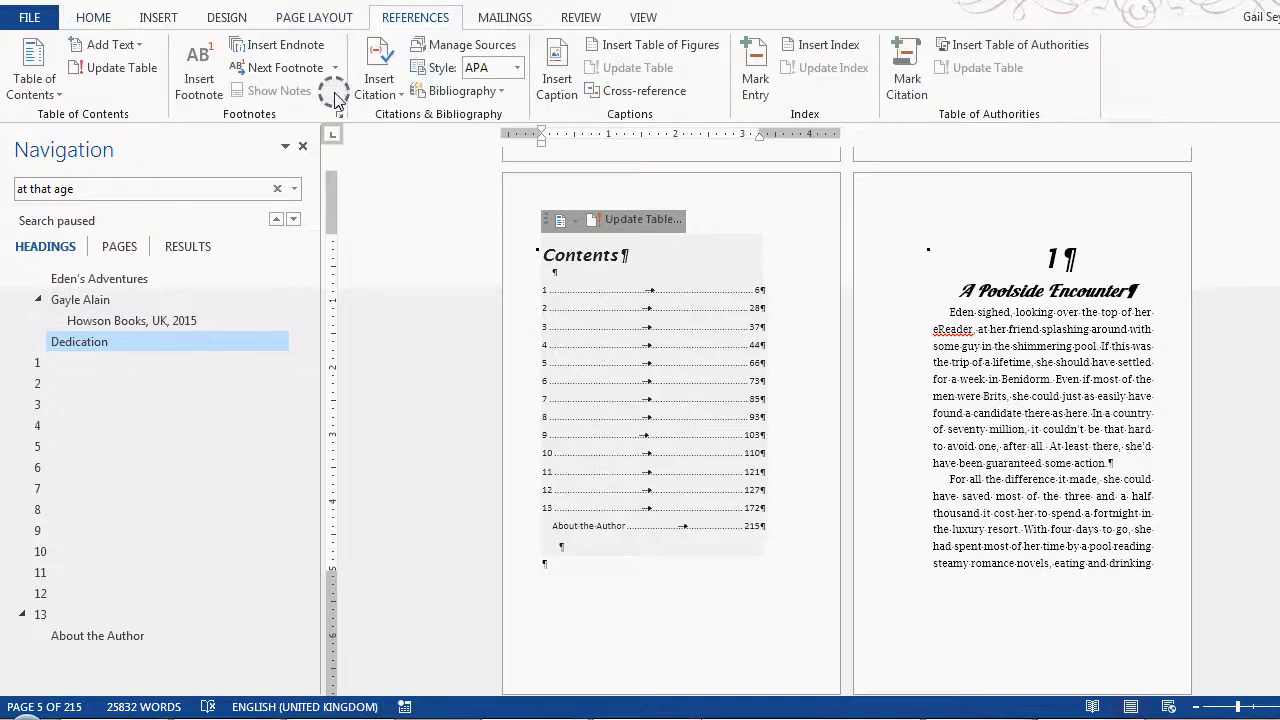
left_click(329, 18)
left_click(272, 46)
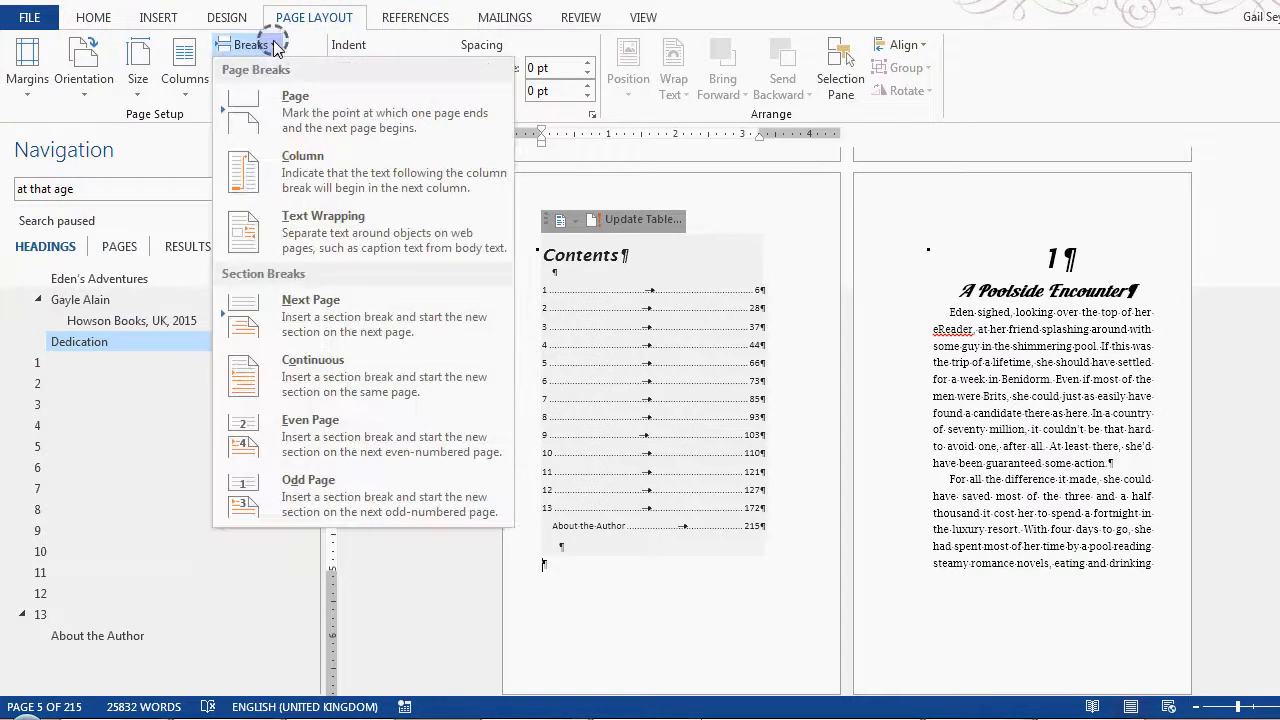
left_click(356, 302)
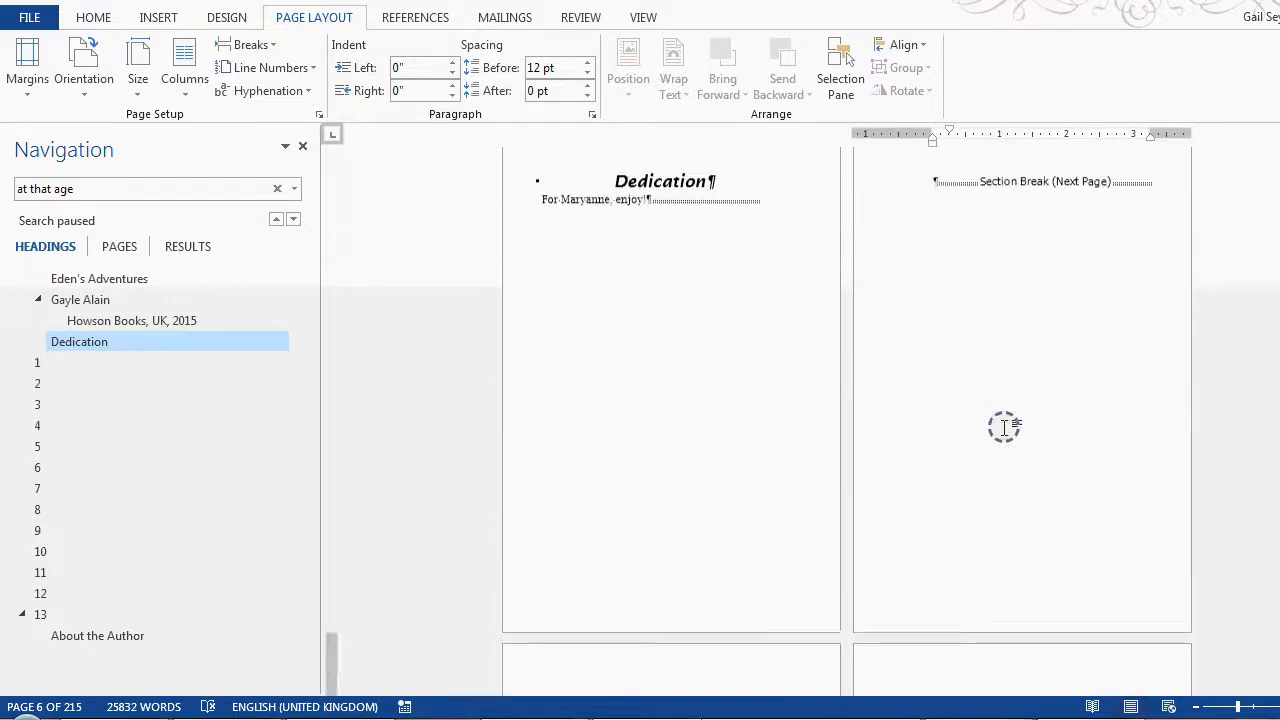
left_click(245, 45)
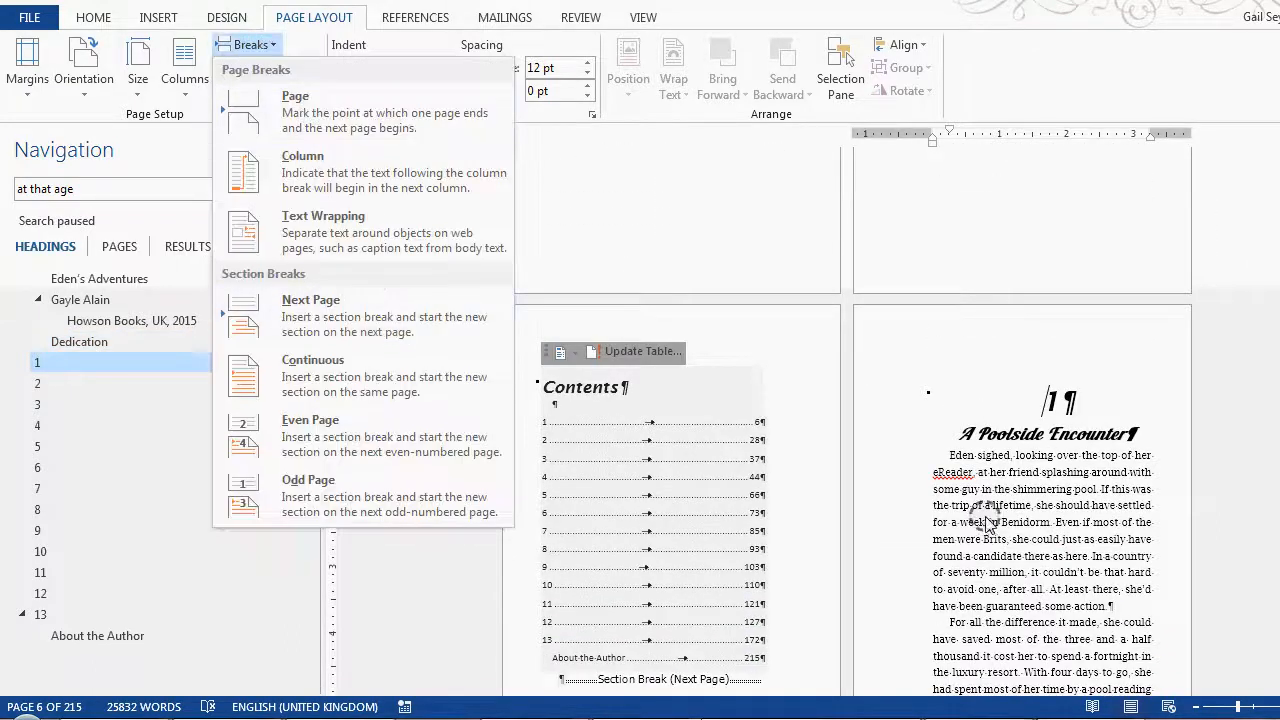
left_click(352, 328)
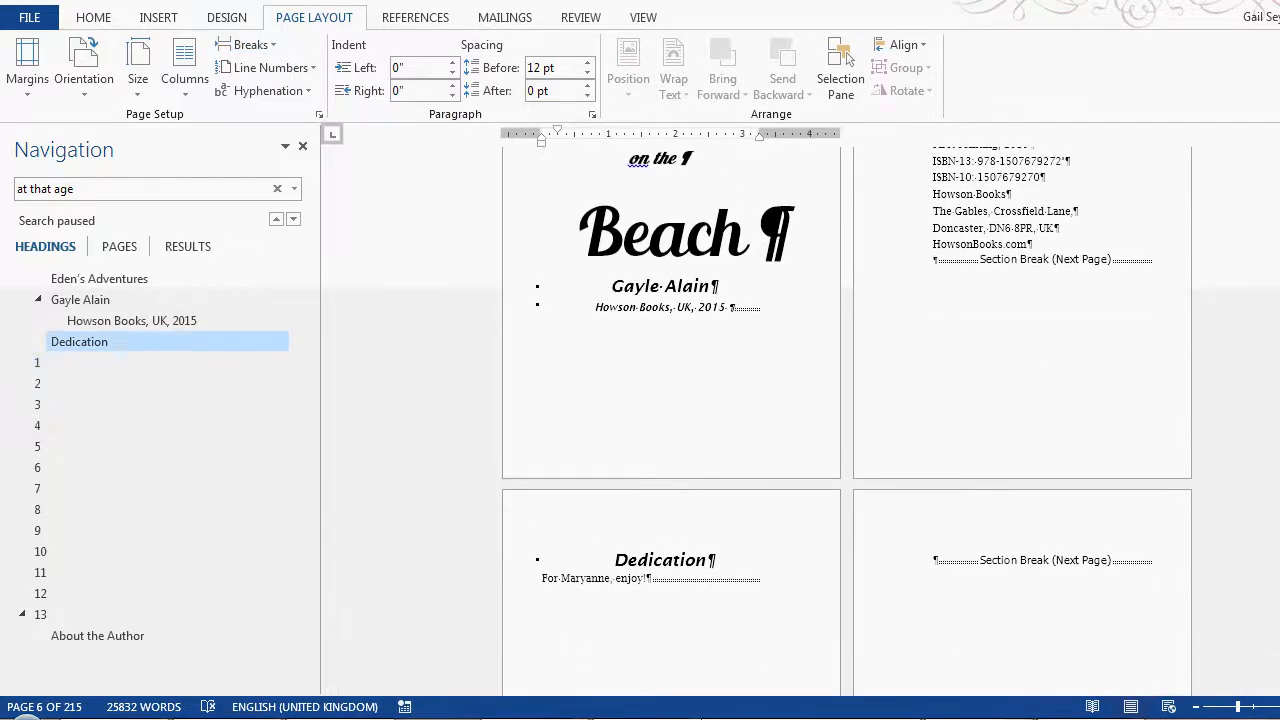
Step: Apply the Small text style to the entire copyright notice and publisher details on page 2
left_click_drag(937, 230, 1157, 437)
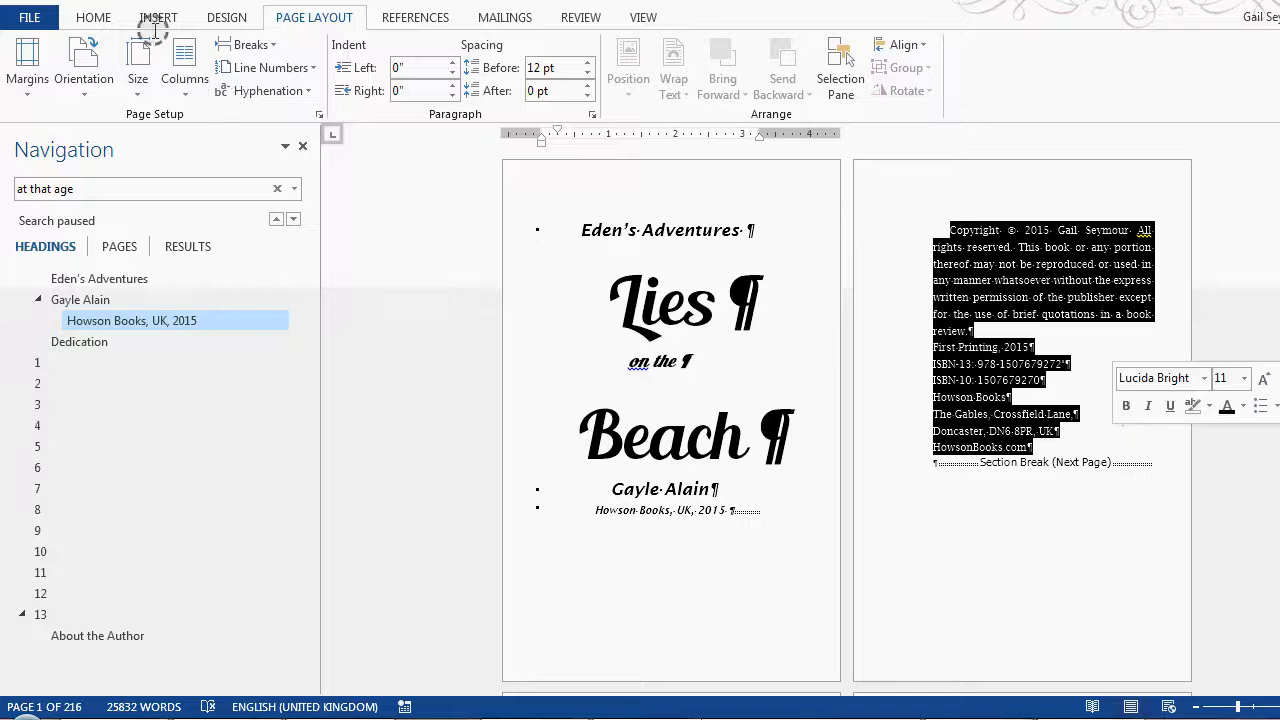
left_click(88, 18)
left_click(759, 72)
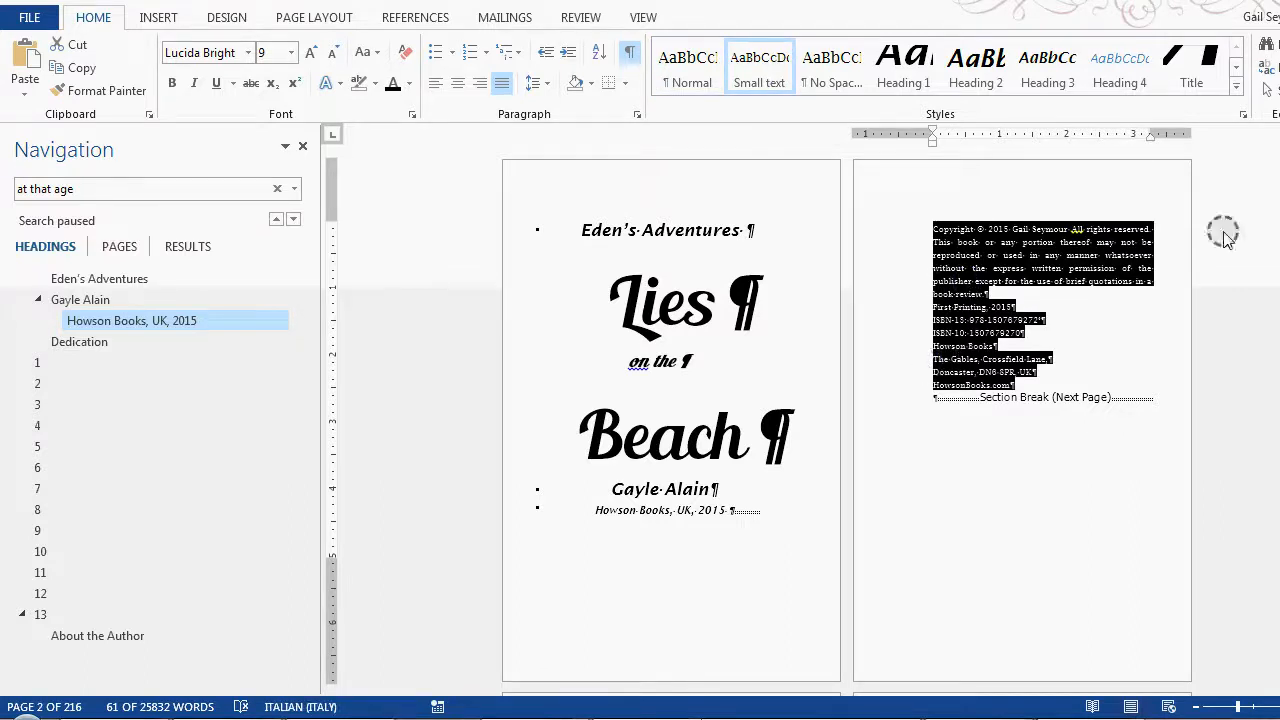
Step: Apply the Small text style to the dedication line under the Dedication heading
scroll(846, 420, "down", 20)
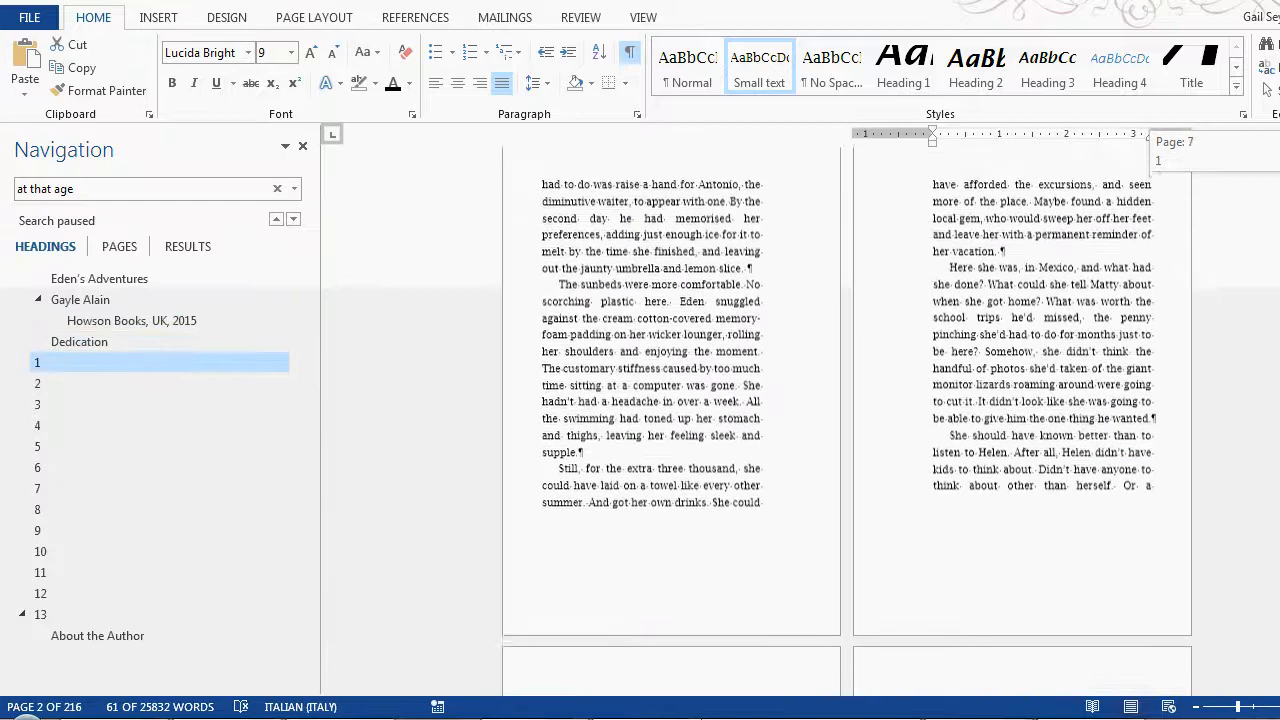
scroll(1056, 252, "up", 7)
scroll(1063, 260, "up", 15)
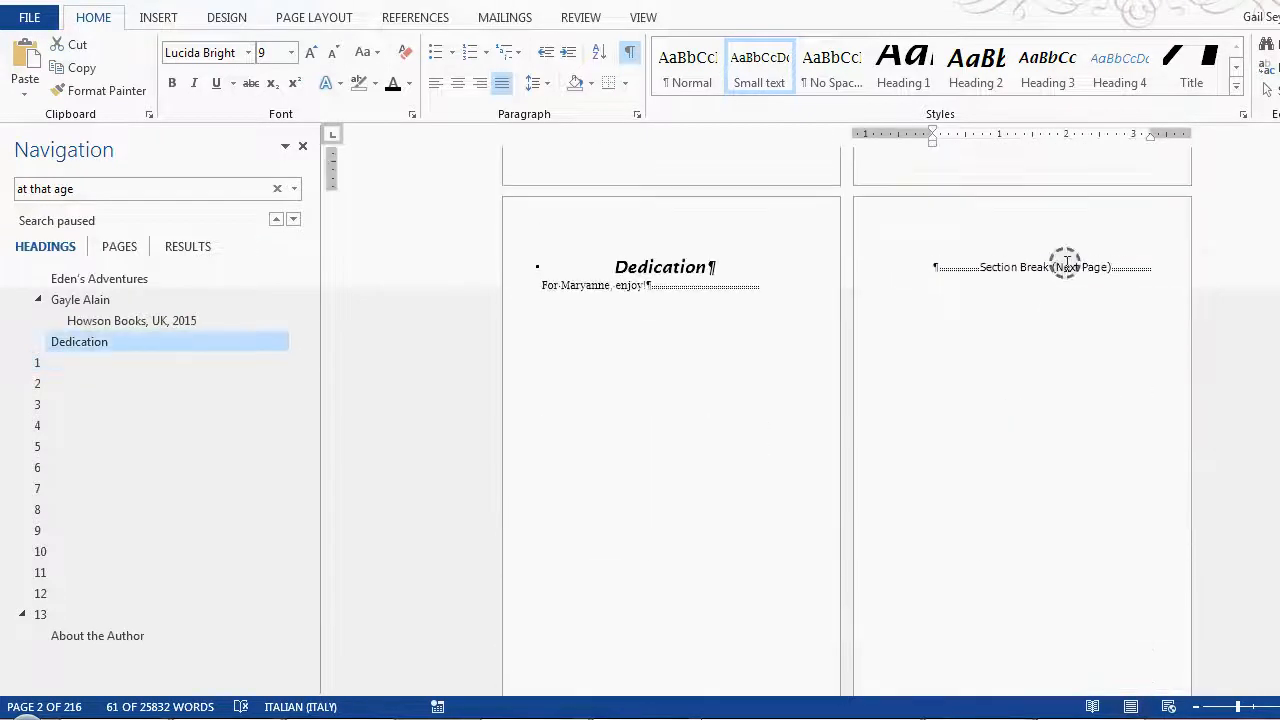
left_click_drag(545, 286, 645, 290)
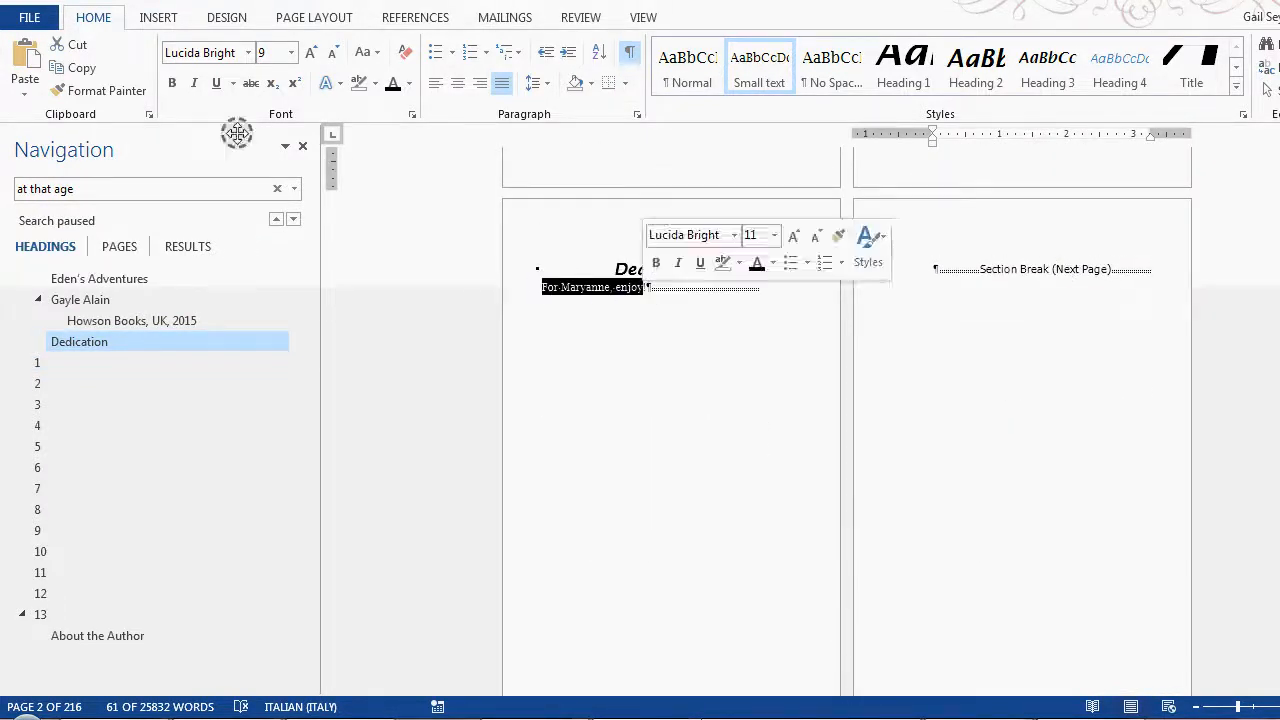
left_click(759, 62)
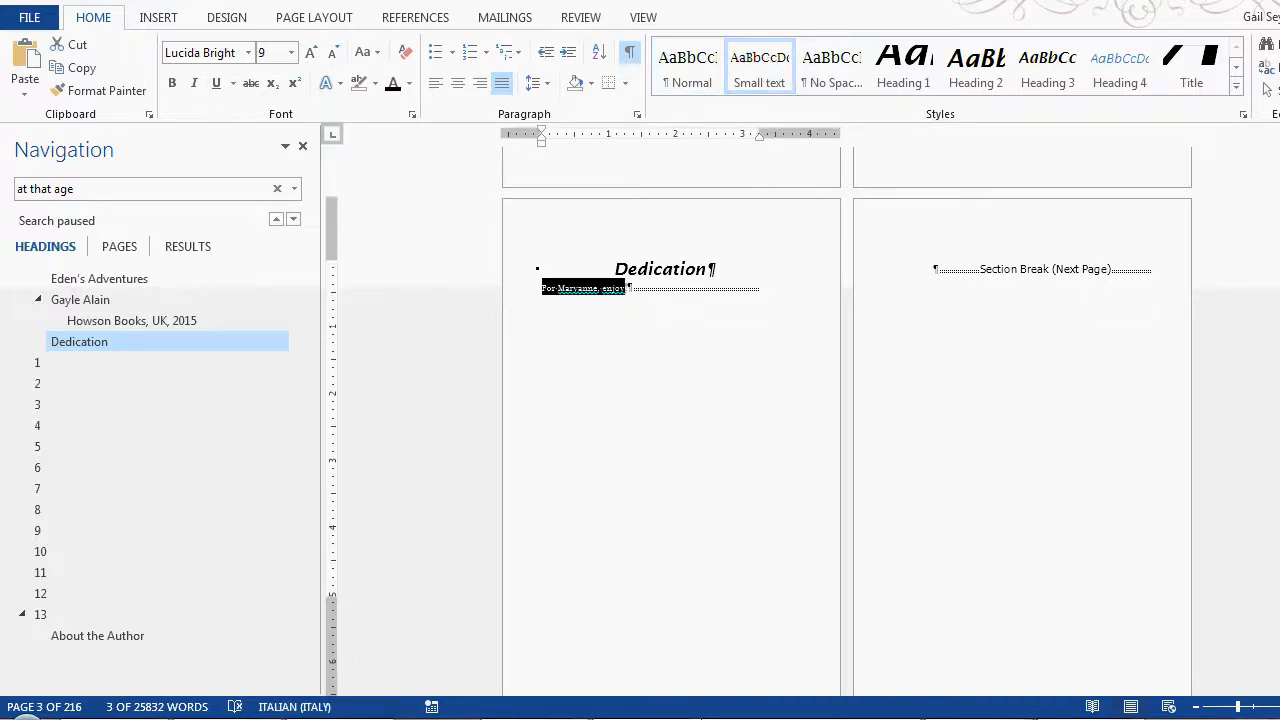
Step: Review the available page and section break types with the cursor at the chapter 2 heading
scroll(1080, 284, "down", 10)
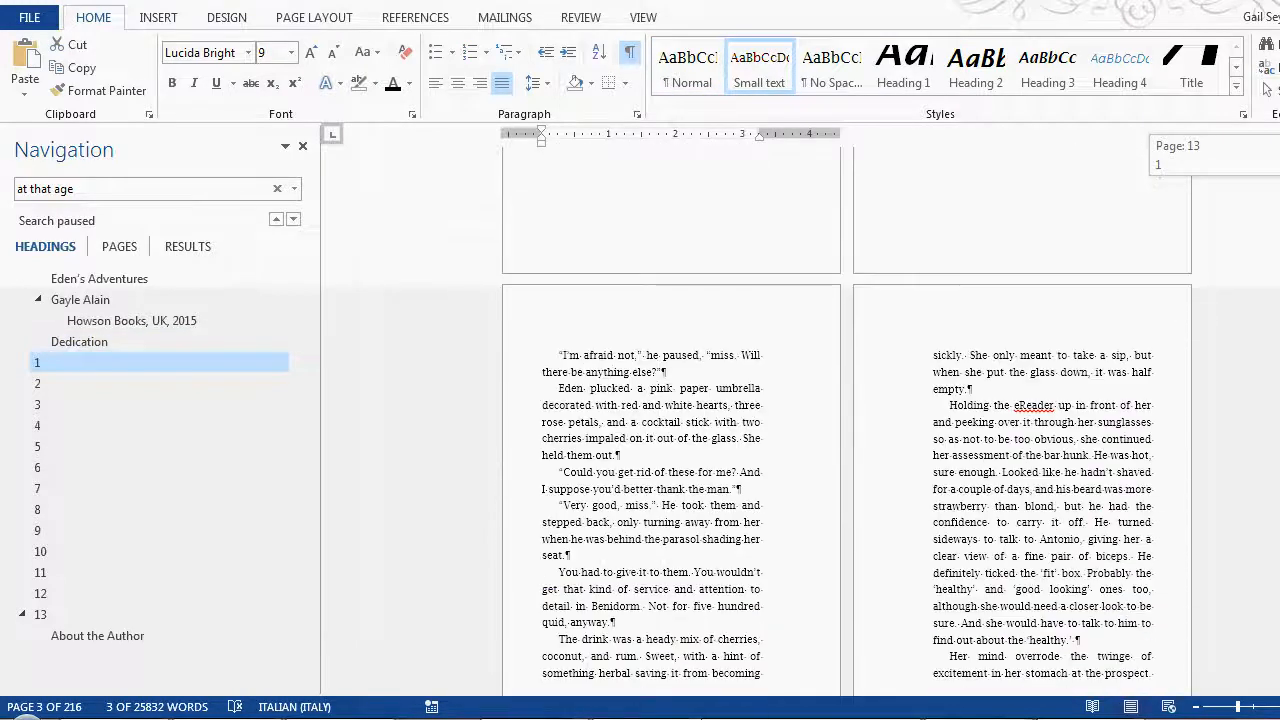
scroll(1080, 284, "down", 8)
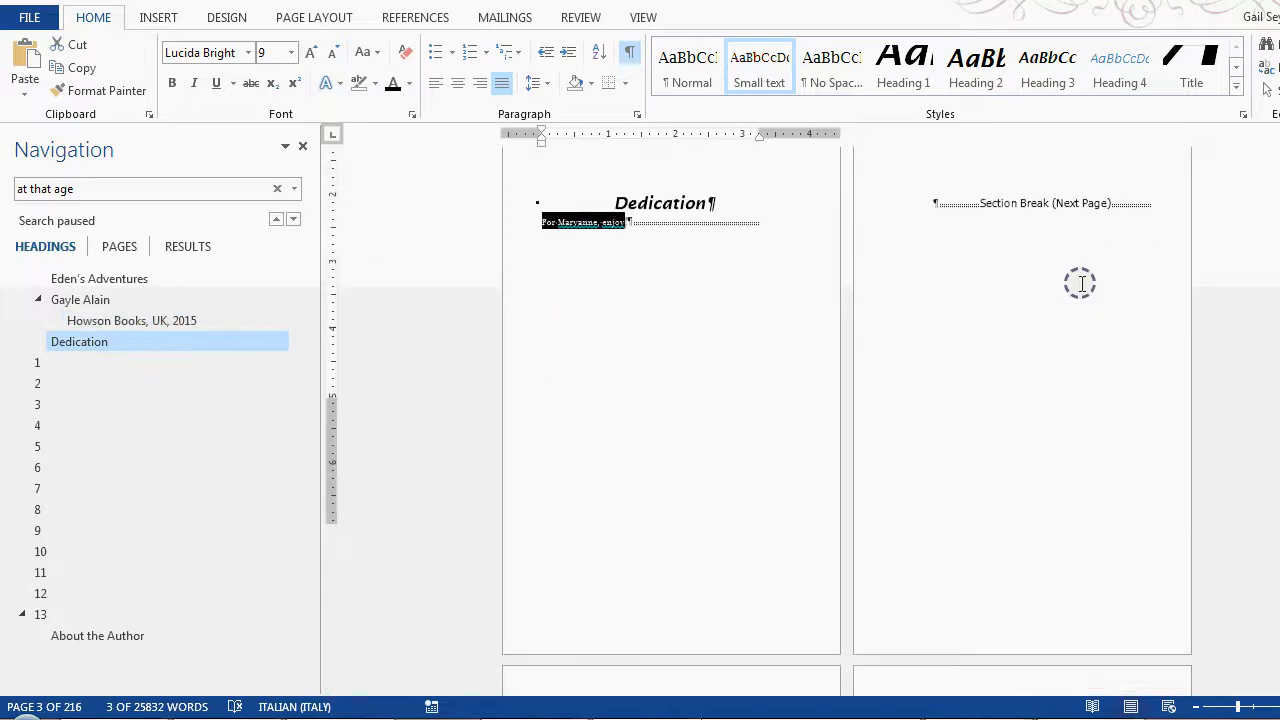
scroll(1080, 284, "down", 10)
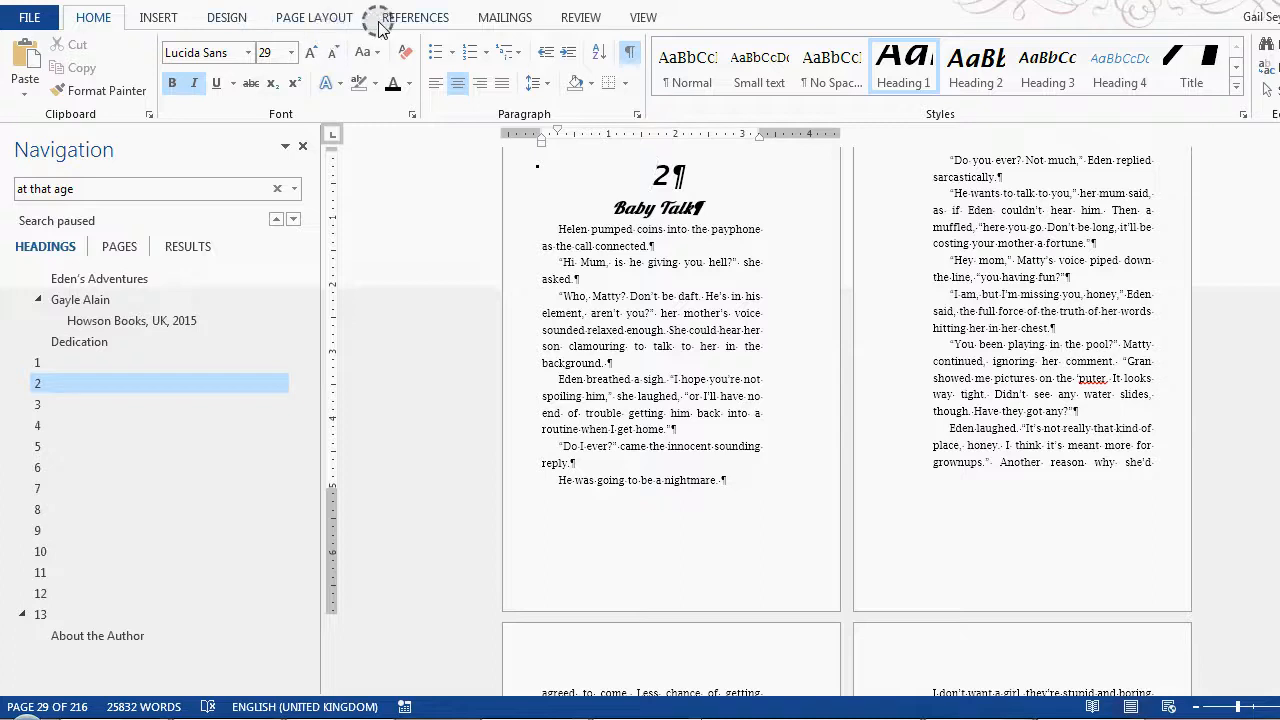
left_click(318, 18)
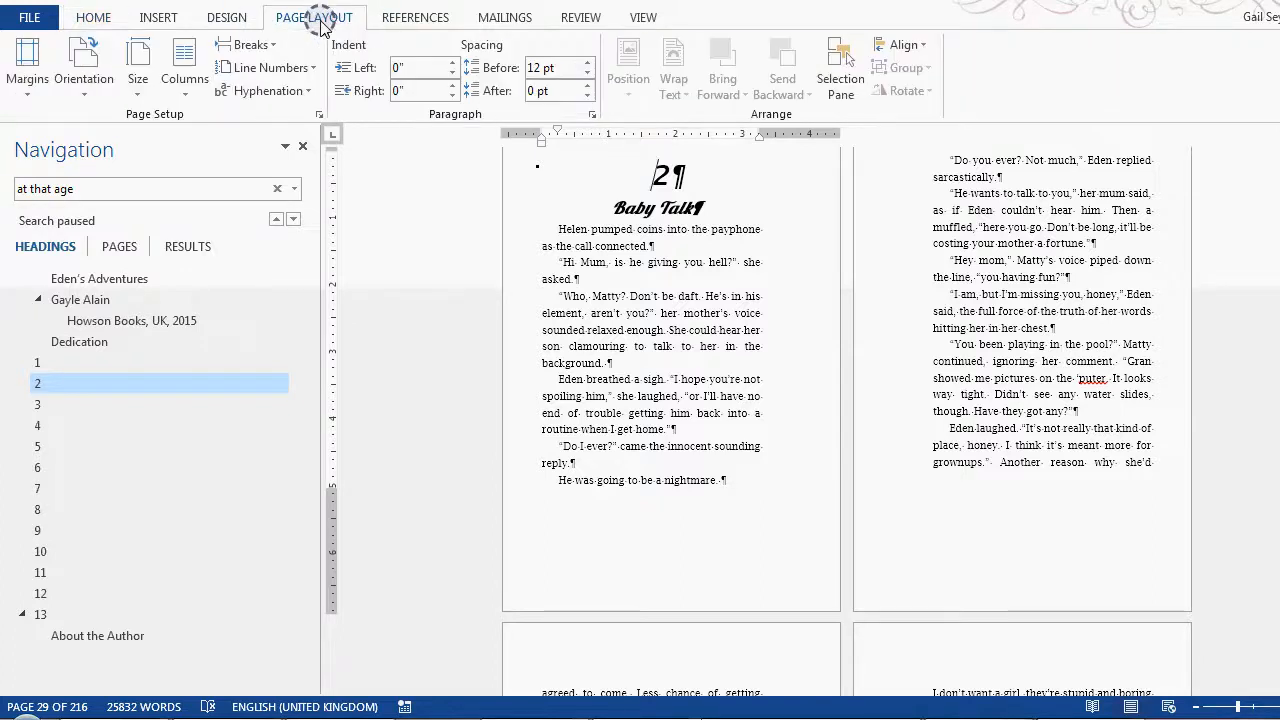
left_click(248, 45)
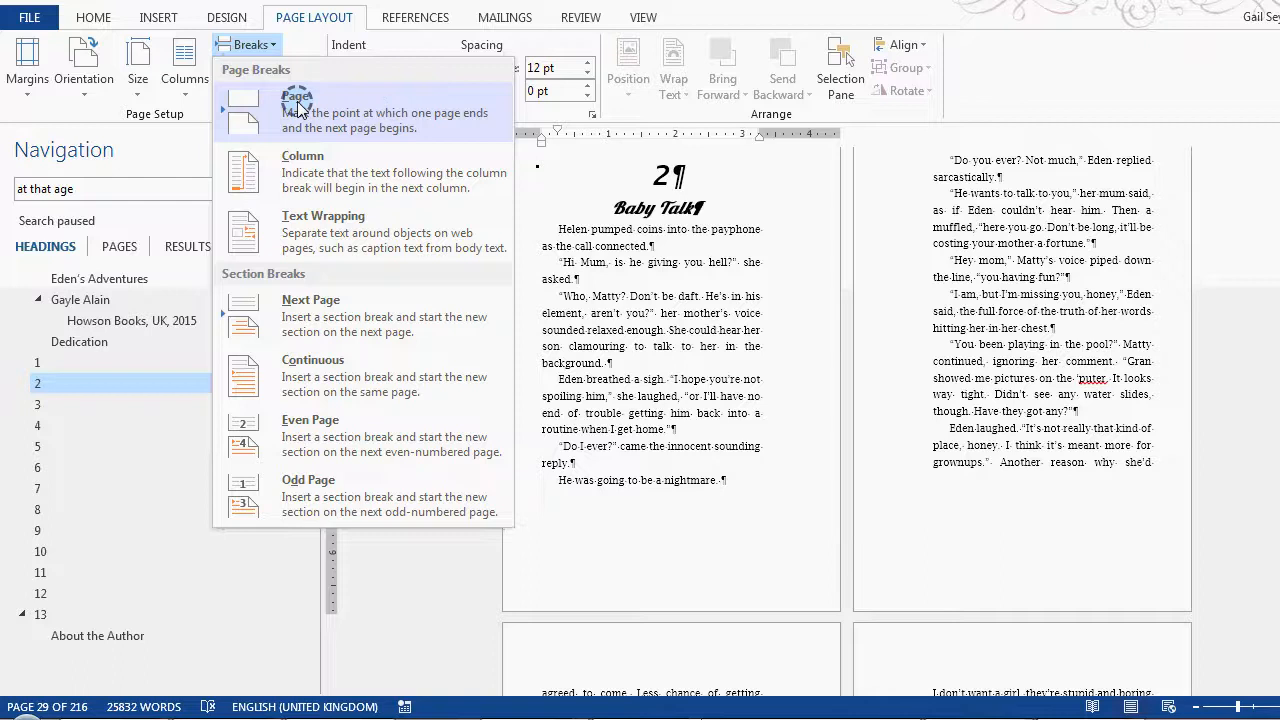
left_click(95, 17)
left_click(95, 17)
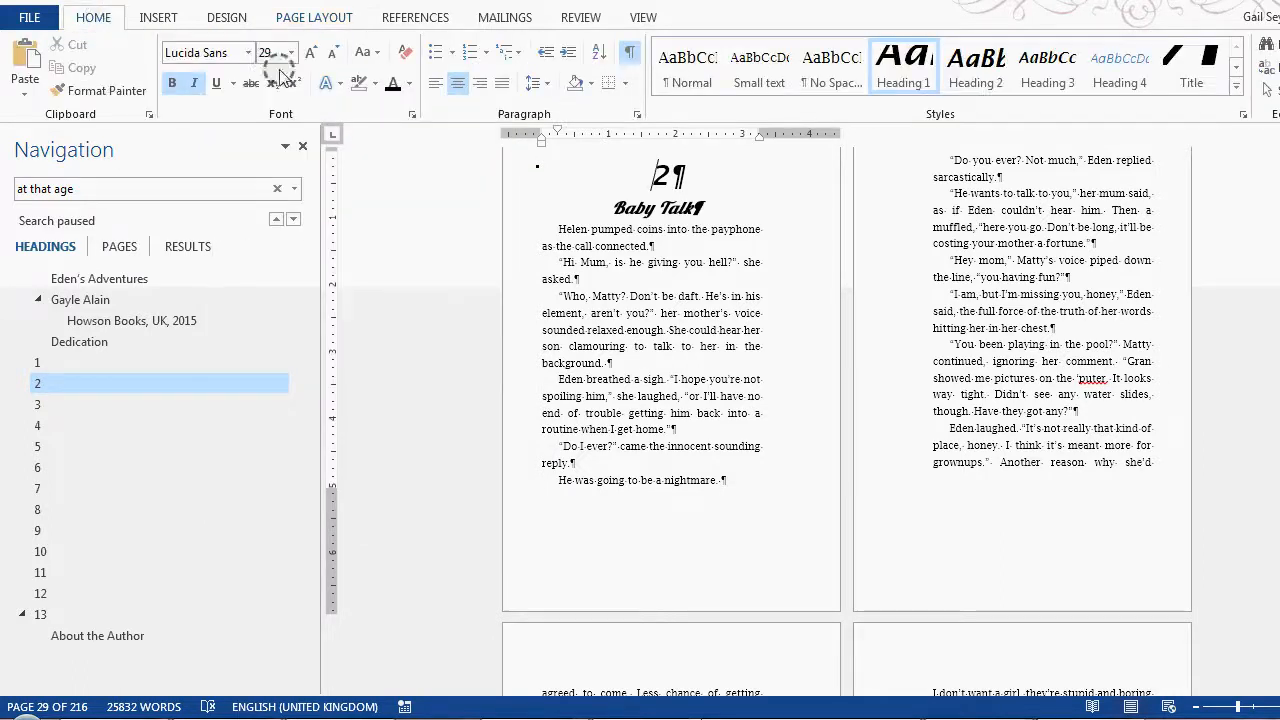
Step: Check the Heading 1 style's paragraph pagination settings, including the Page break before option
right_click(908, 66)
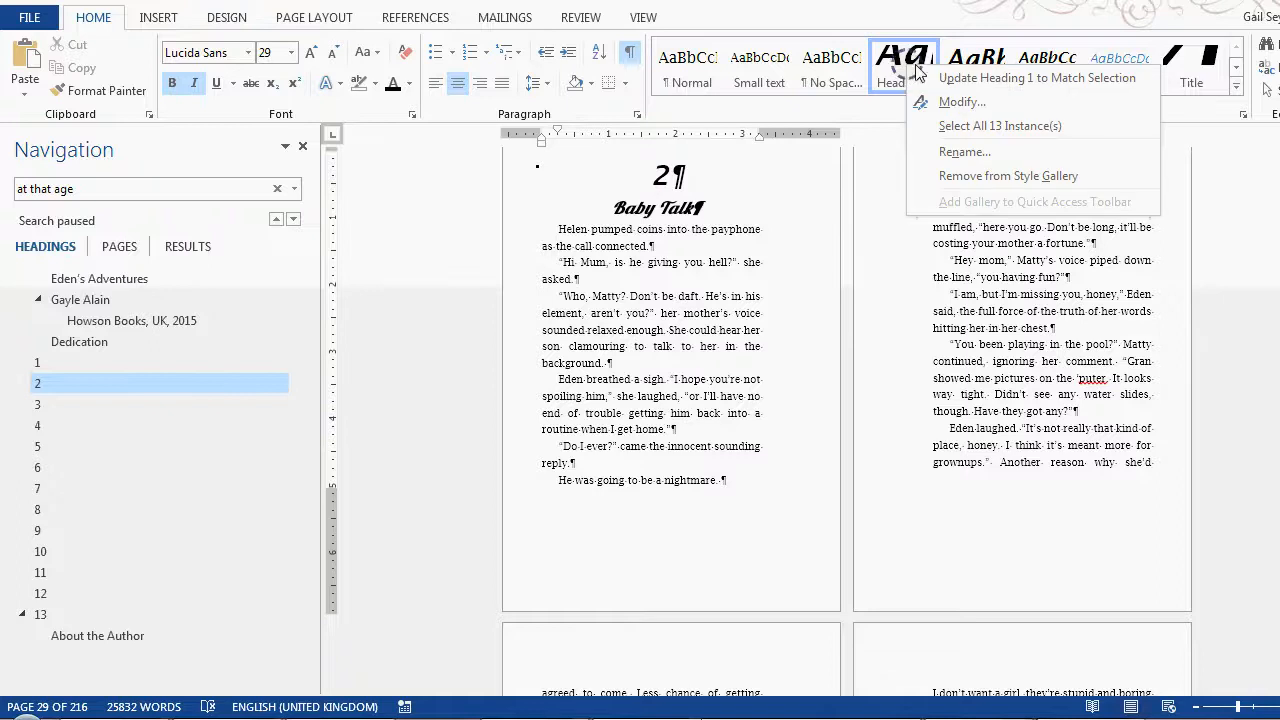
left_click(966, 101)
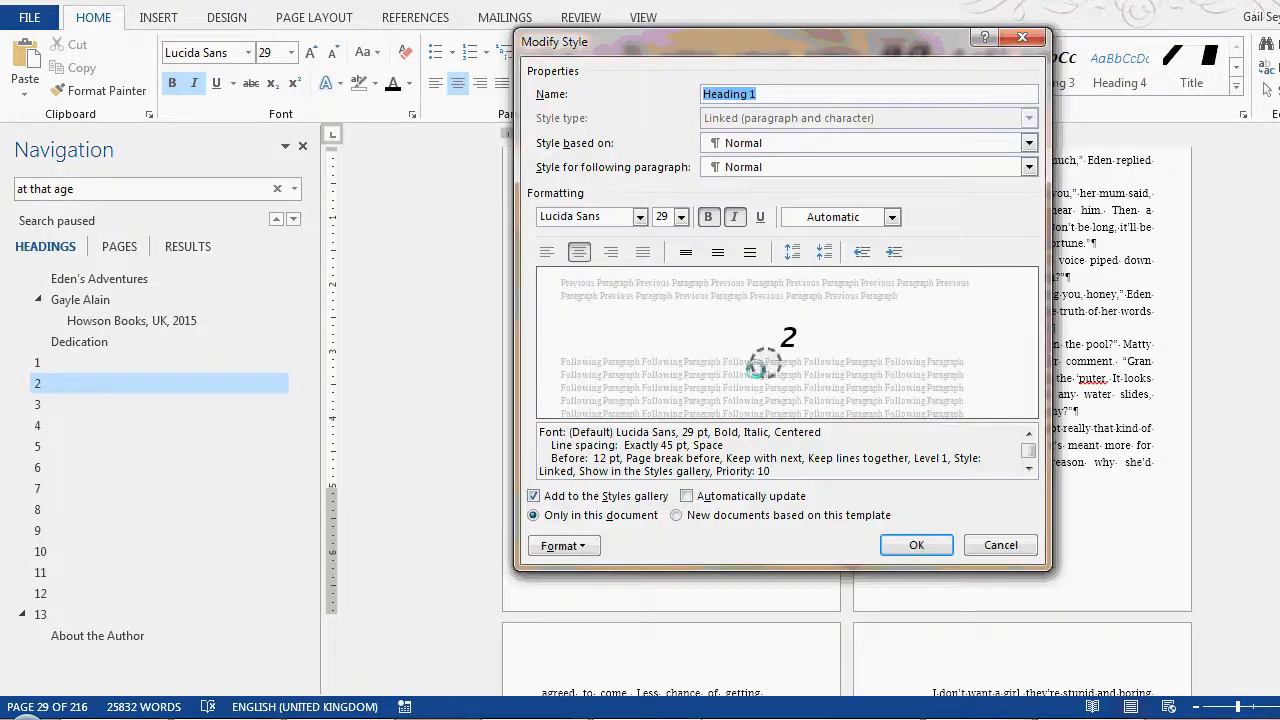
left_click(556, 546)
left_click(572, 362)
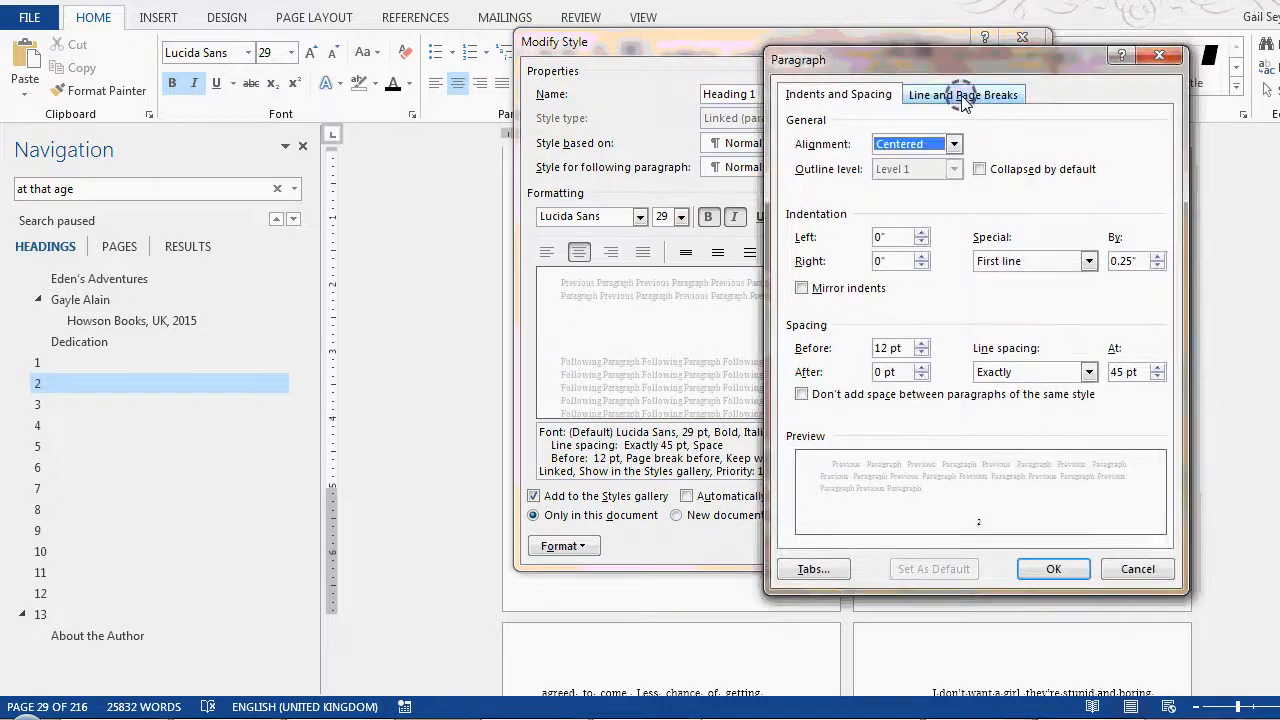
left_click(963, 96)
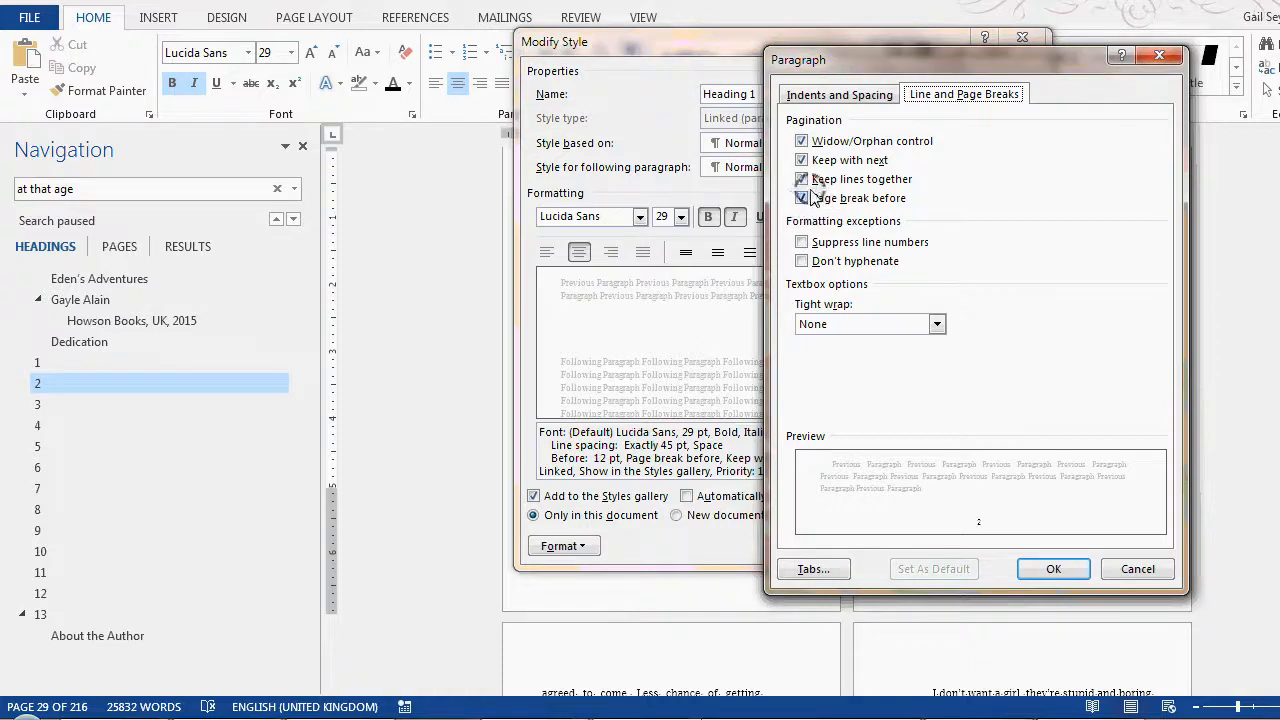
left_click(1053, 568)
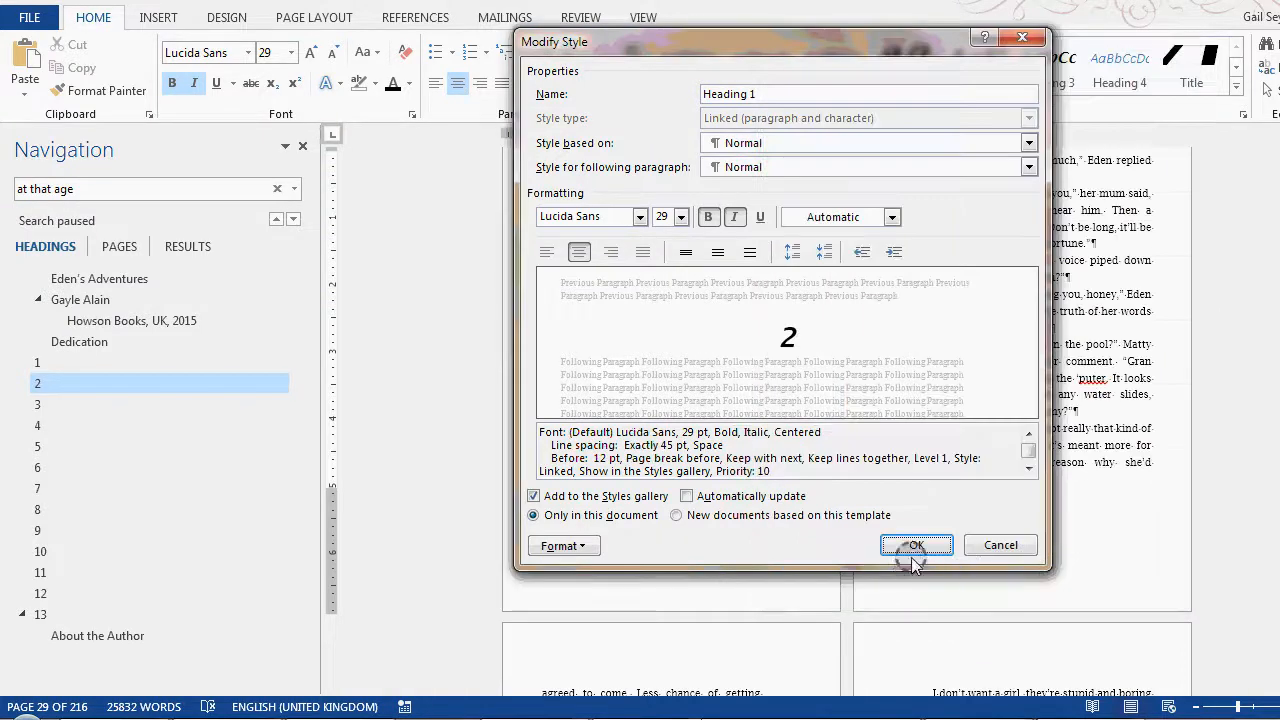
left_click(916, 545)
Step: Insert a Next Page section break directly before the About the Author heading at the end of the manuscript
left_click_drag(1279, 245, 1279, 430)
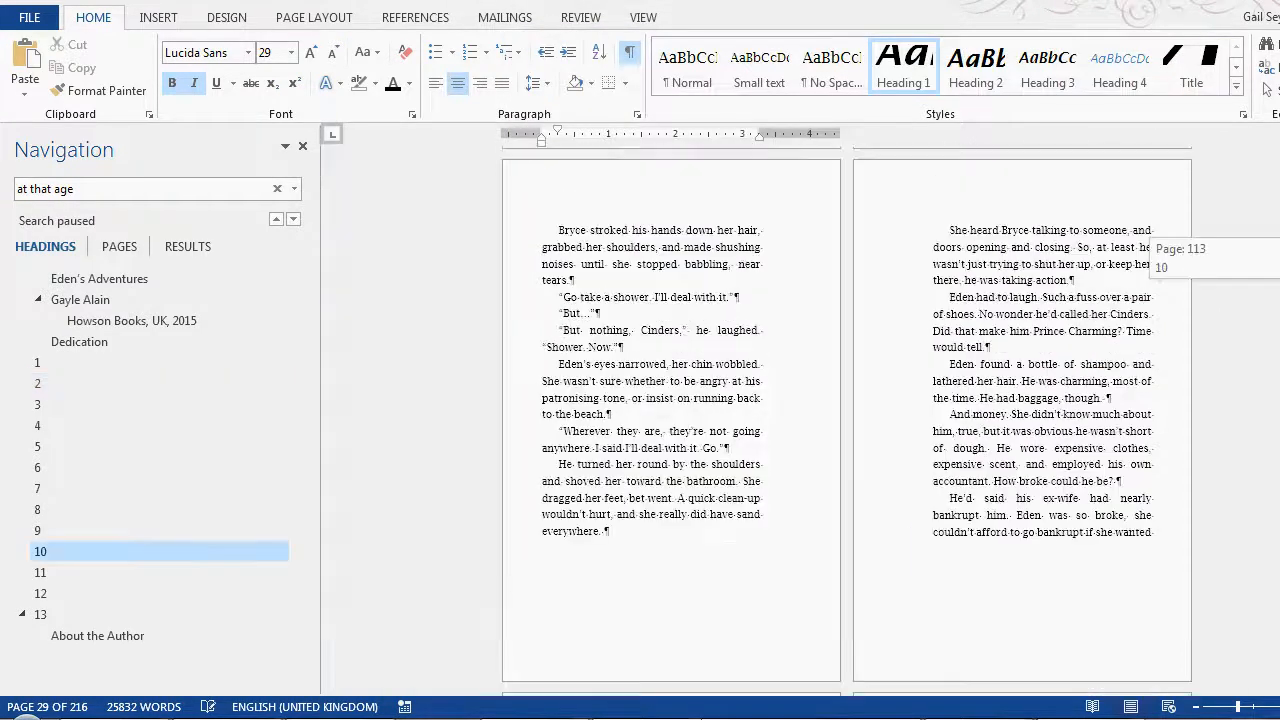
scroll(1080, 496, "down", 15)
scroll(1080, 495, "down", 1)
left_click(977, 349)
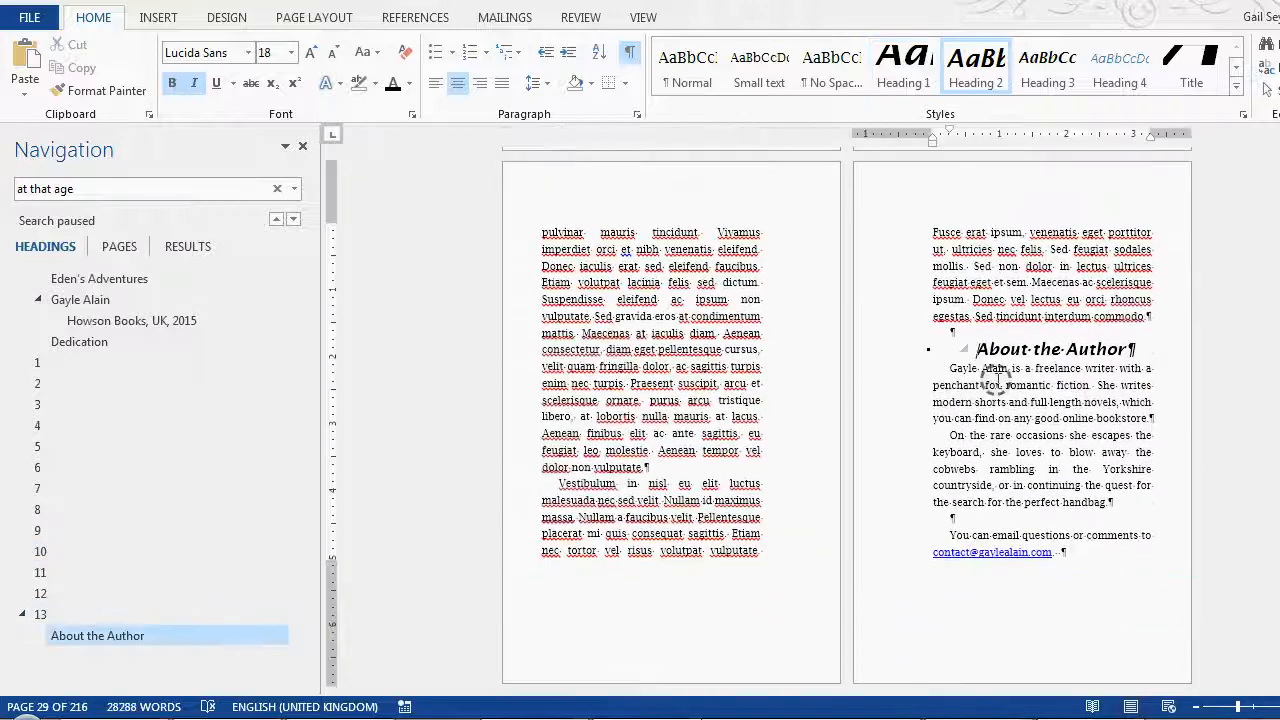
left_click(314, 17)
left_click(250, 45)
left_click(315, 312)
Step: Apply the Small text style to the two author biography paragraphs and the contact line under About the Author
left_click_drag(733, 299, 938, 334)
left_click(94, 17)
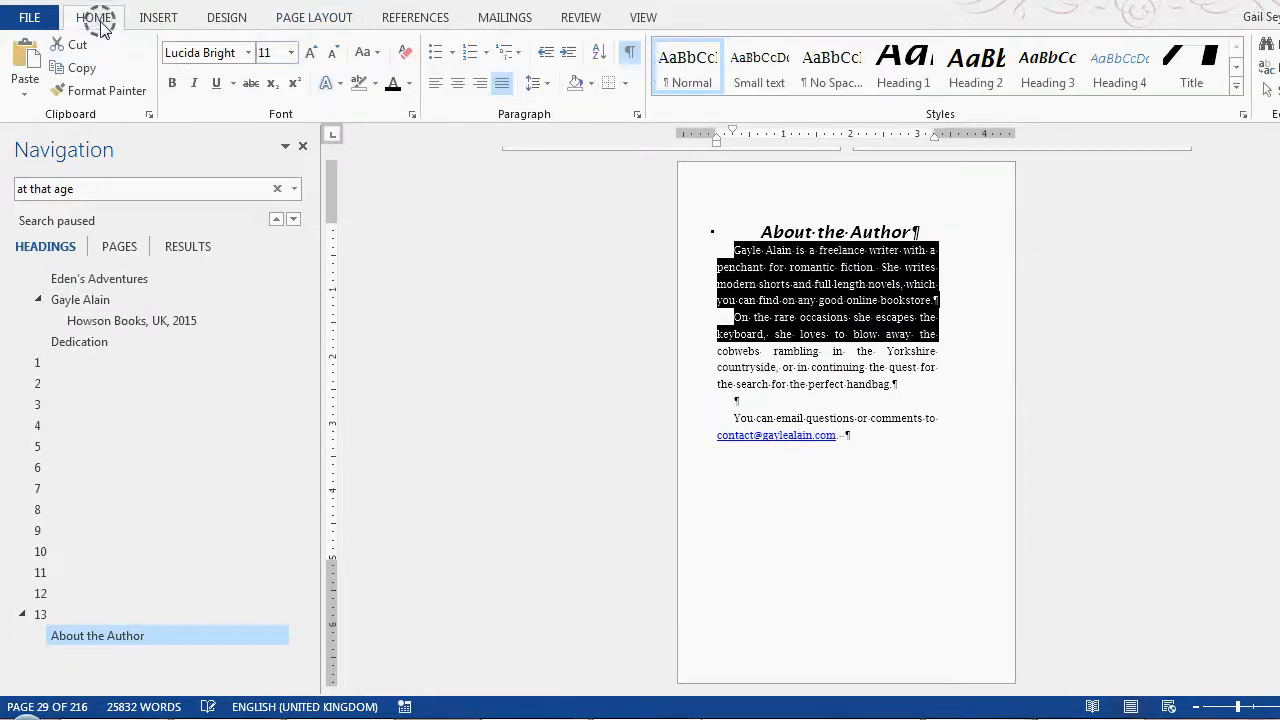
left_click(755, 65)
left_click(848, 380)
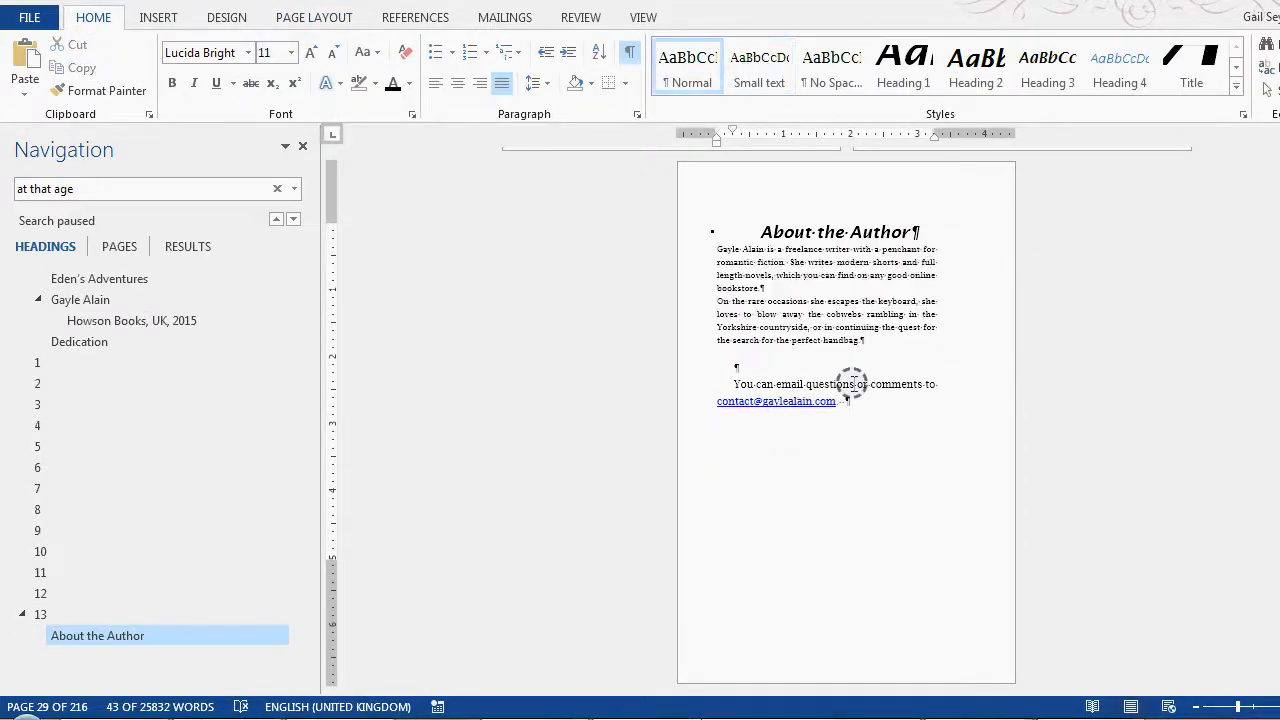
left_click(759, 65)
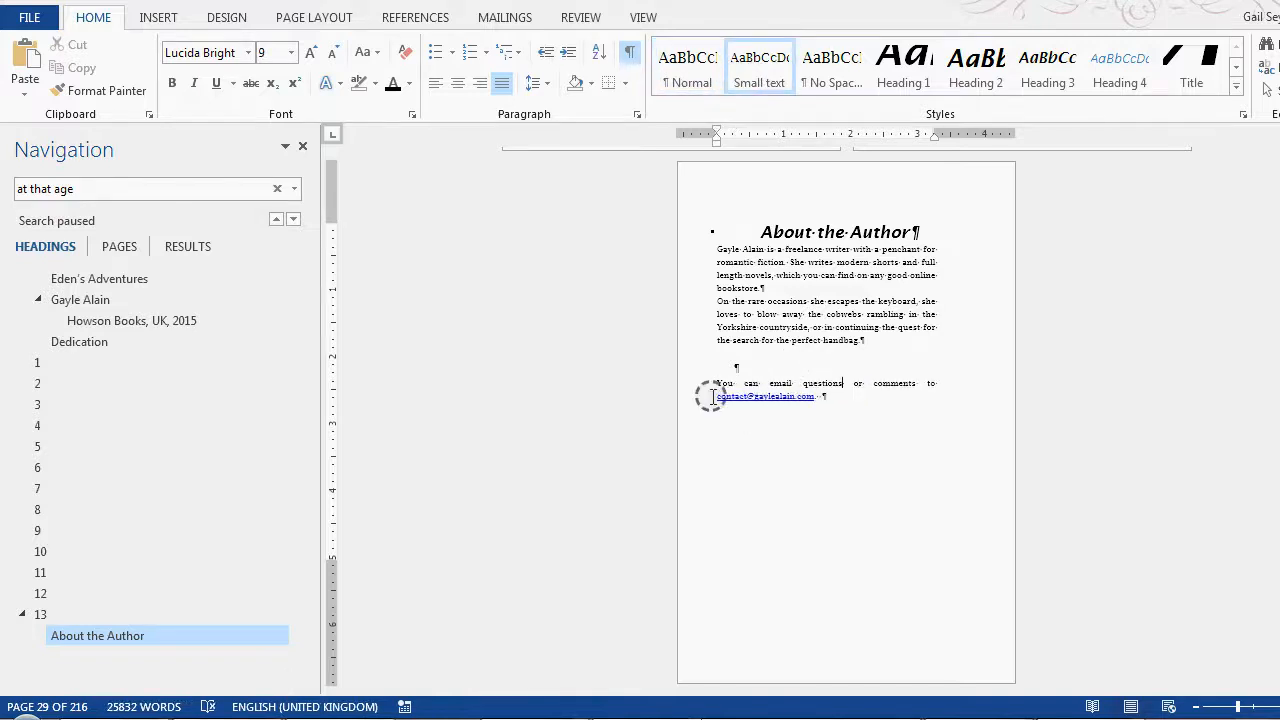
Step: Set the contact e-mail link's font colour to black and remove its underline
left_click_drag(738, 396, 812, 397)
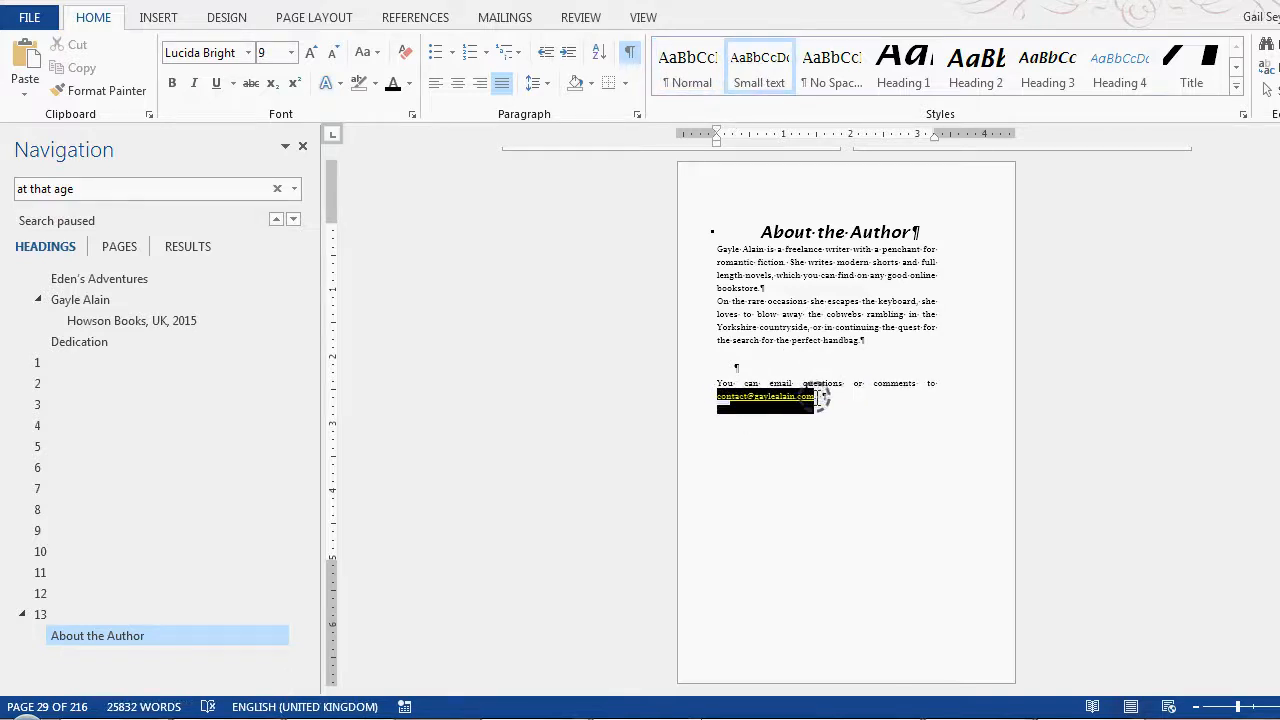
left_click(409, 83)
left_click(434, 110)
left_click(717, 396)
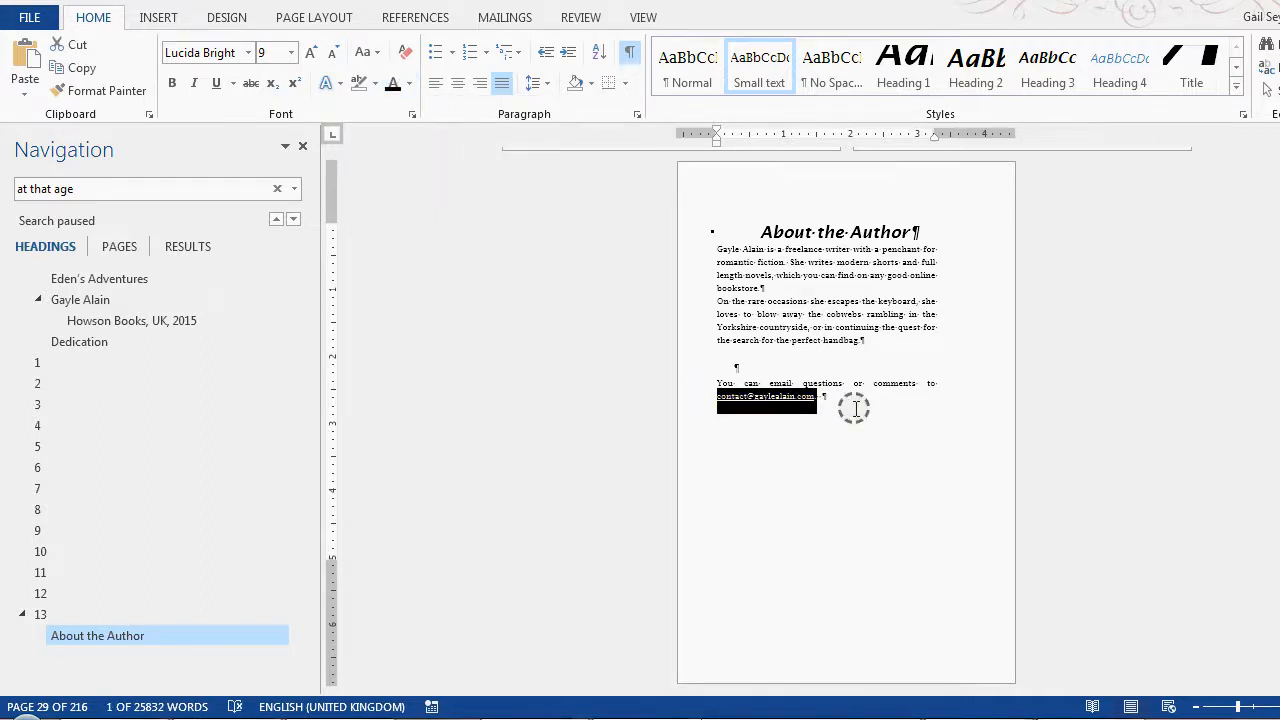
left_click(810, 397)
left_click_drag(711, 394, 816, 408)
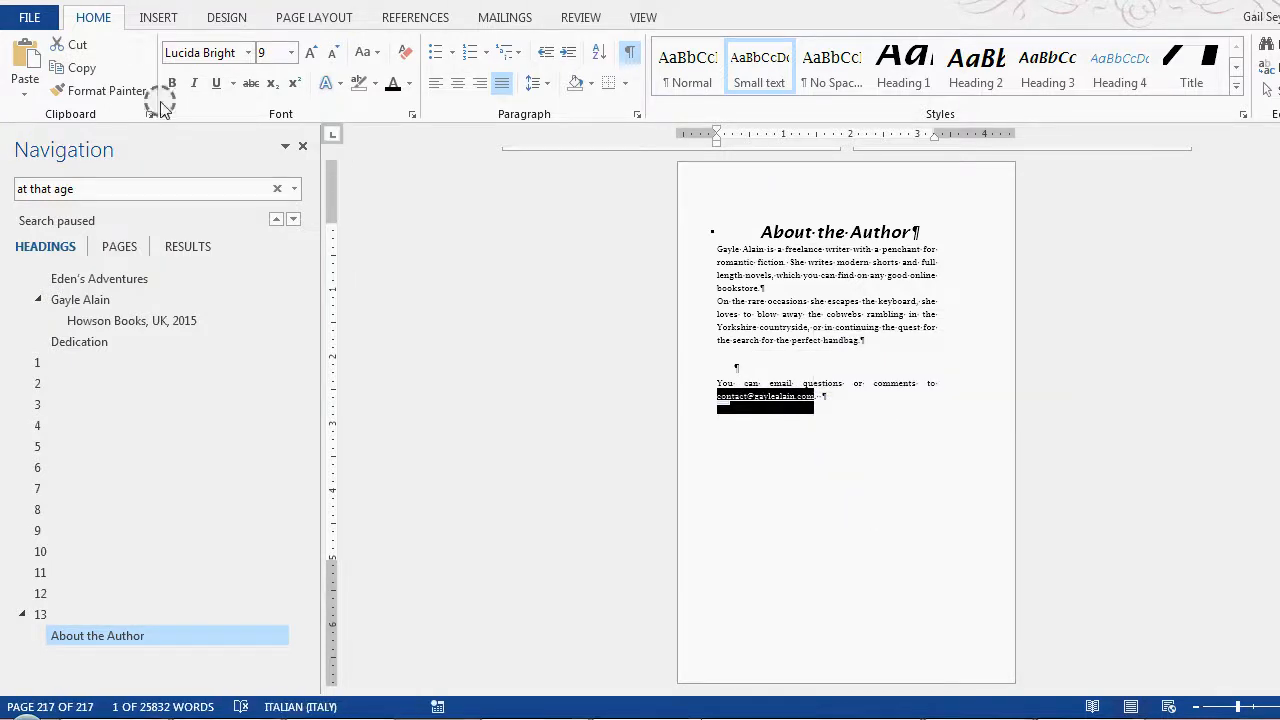
left_click(224, 88)
left_click(845, 445)
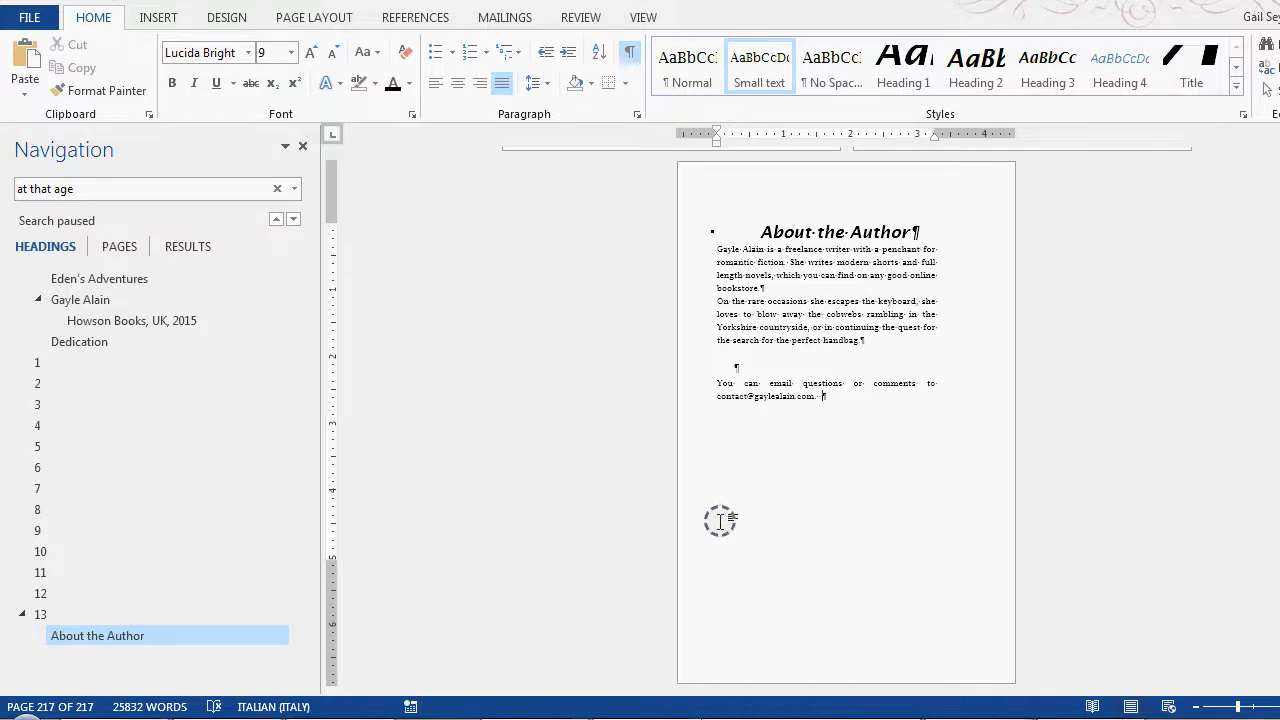
scroll(720, 520, "up", 10)
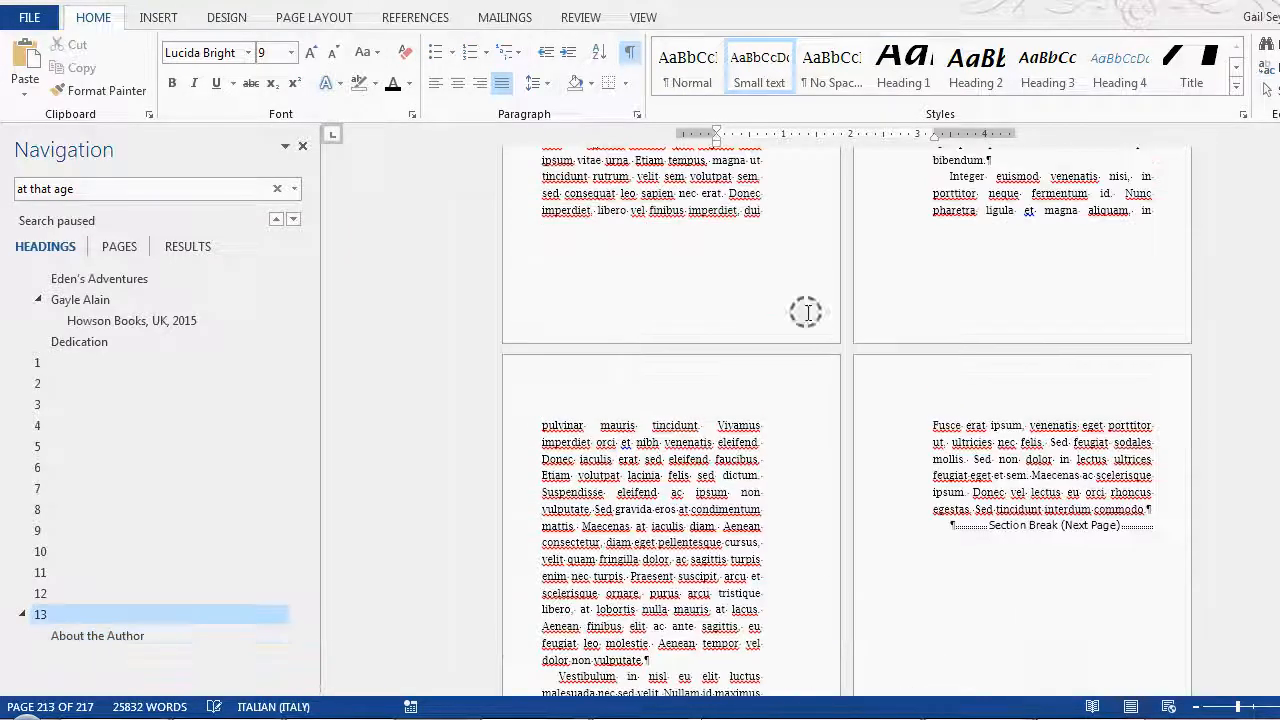
scroll(806, 311, "up", 5)
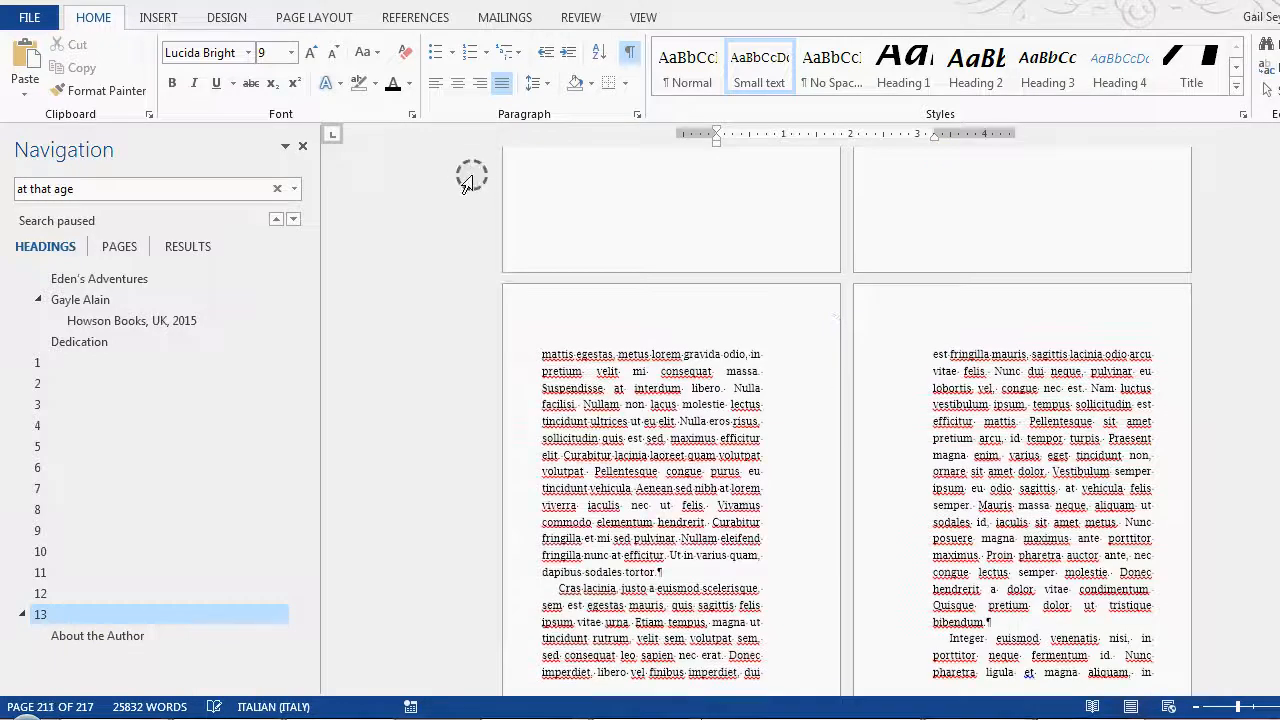